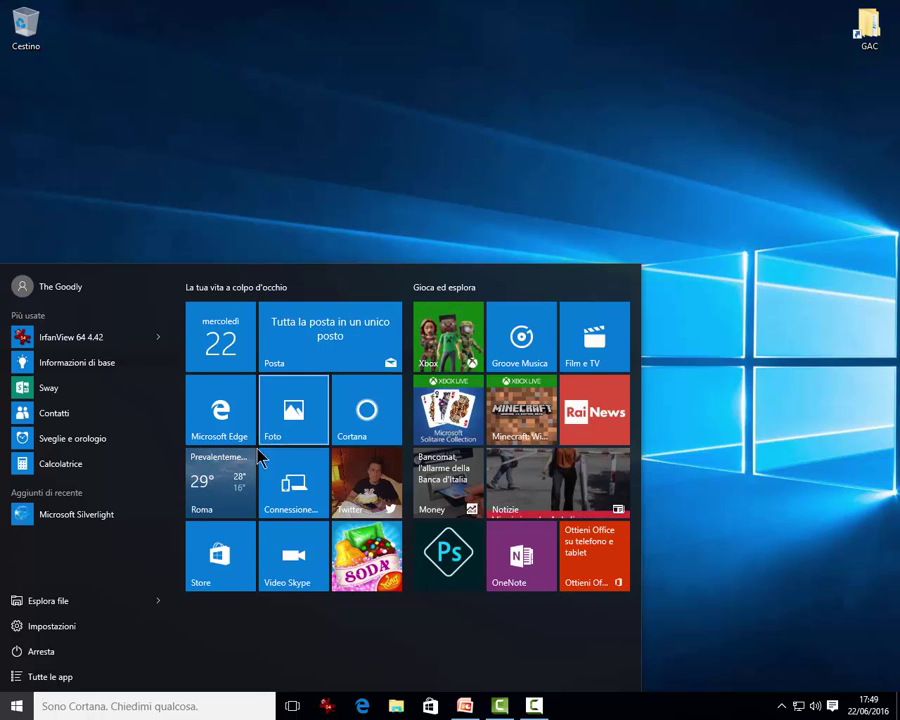
- Open the Meteo app from its Start tile and close its window
left_click(227, 500)
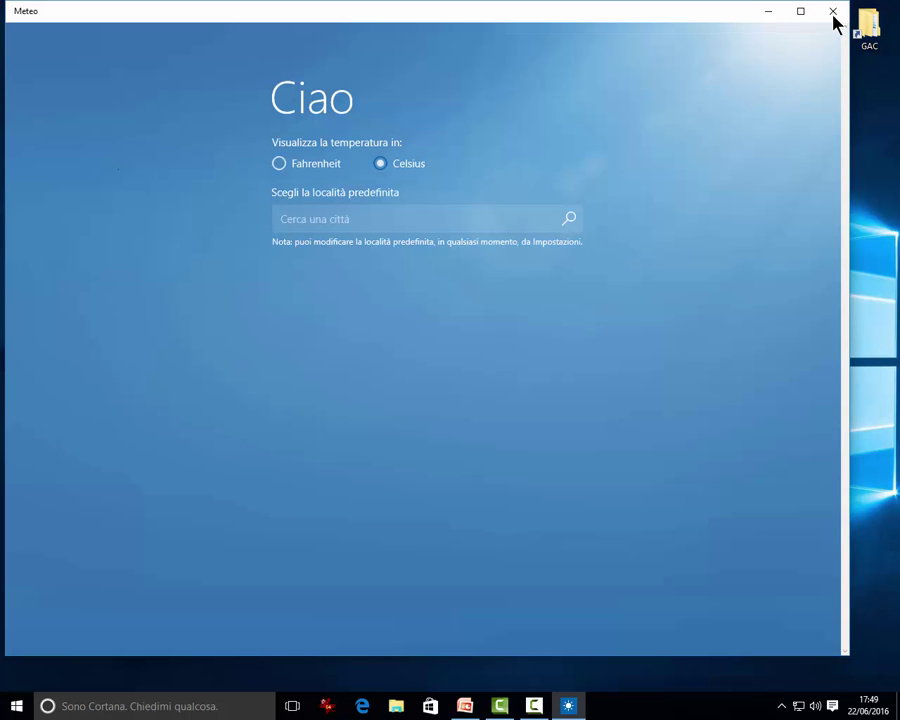
left_click(833, 14)
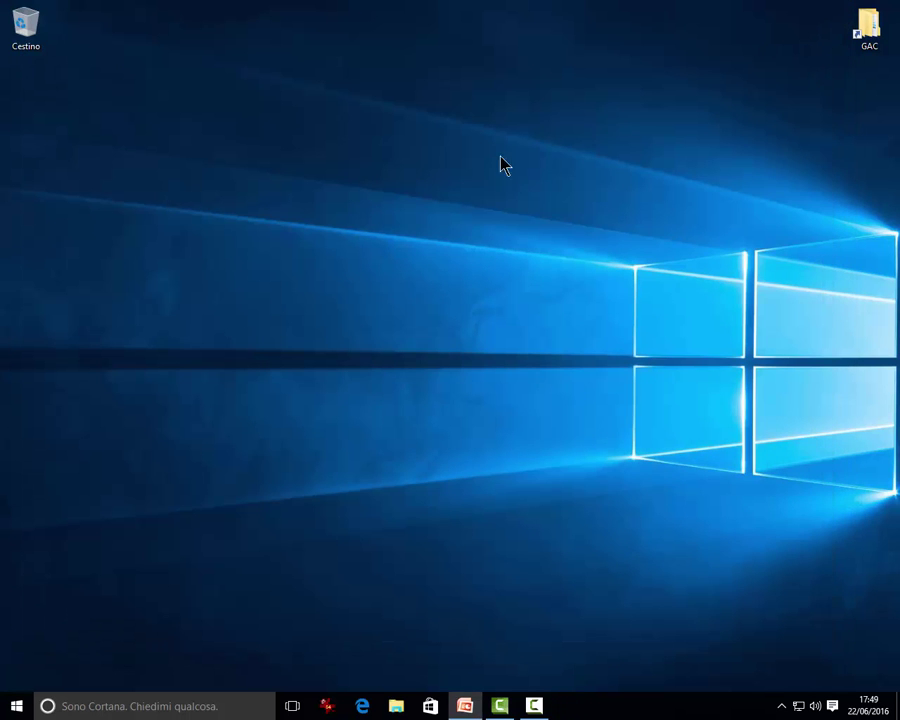
- Resize the Meteo tile in Start to Piccolo and from that to Orizzontale
key("super")
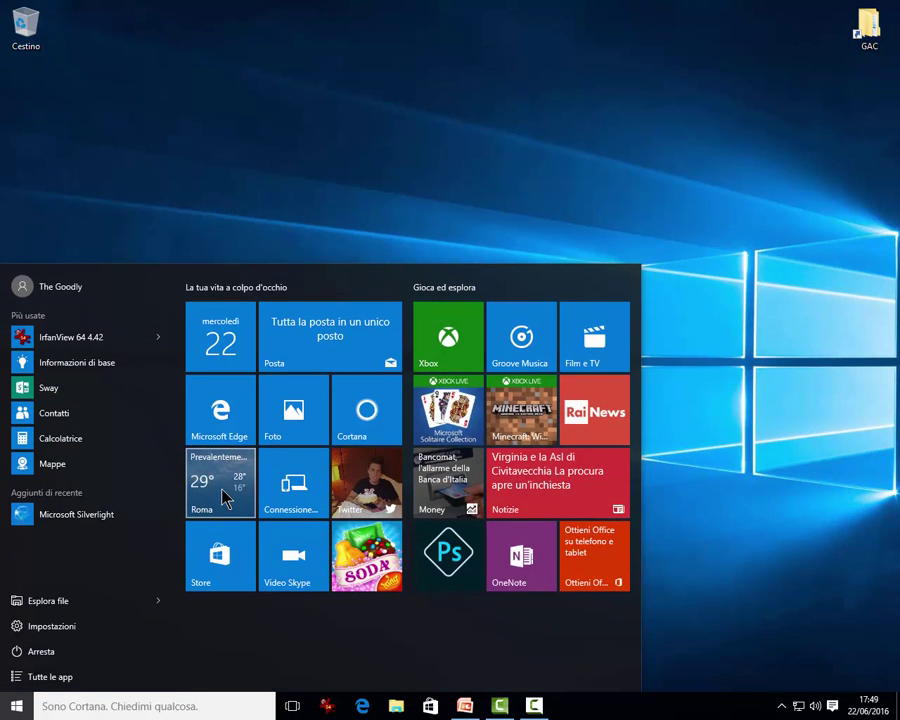
right_click(227, 494)
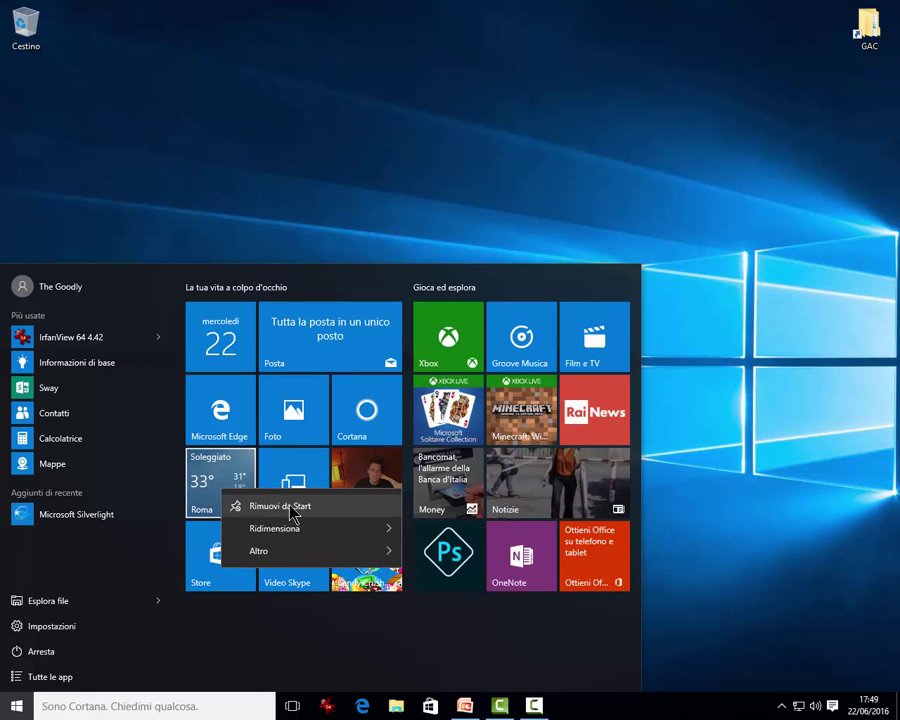
mouse_move(301, 529)
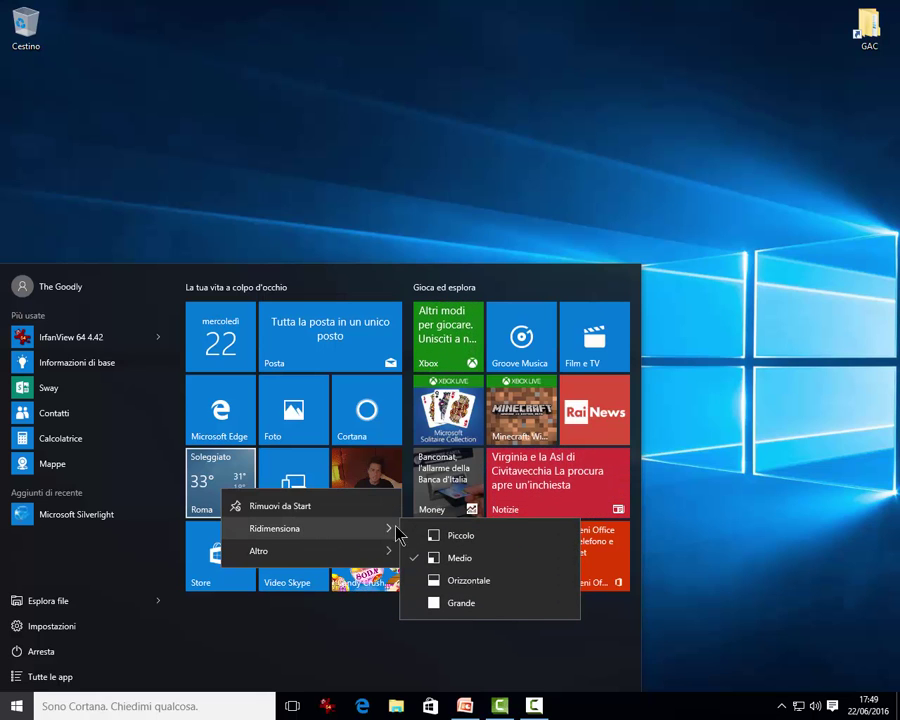
left_click(466, 537)
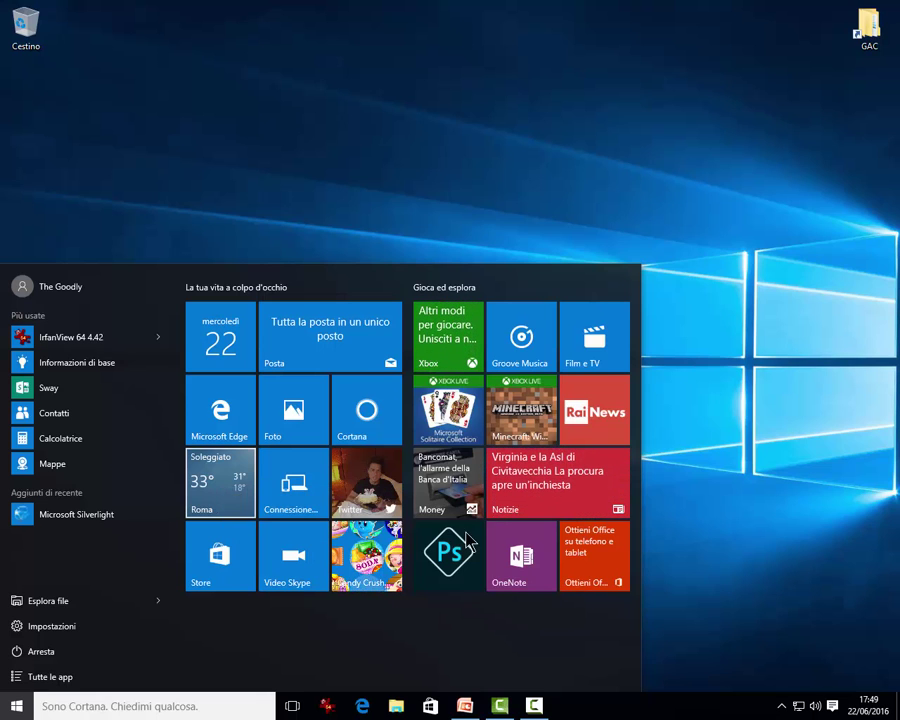
right_click(210, 481)
mouse_move(300, 513)
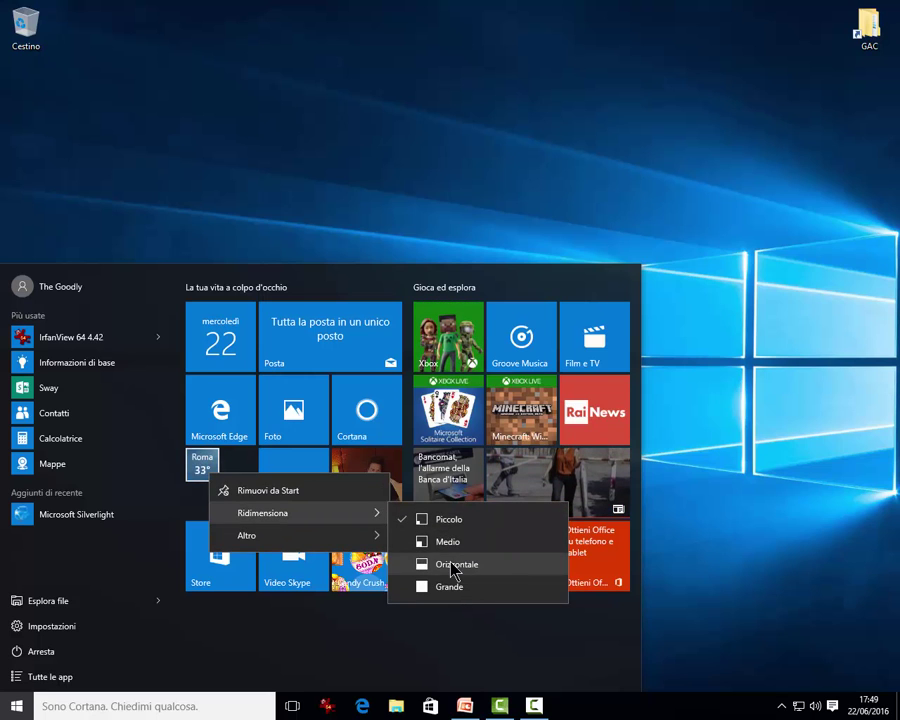
left_click(454, 566)
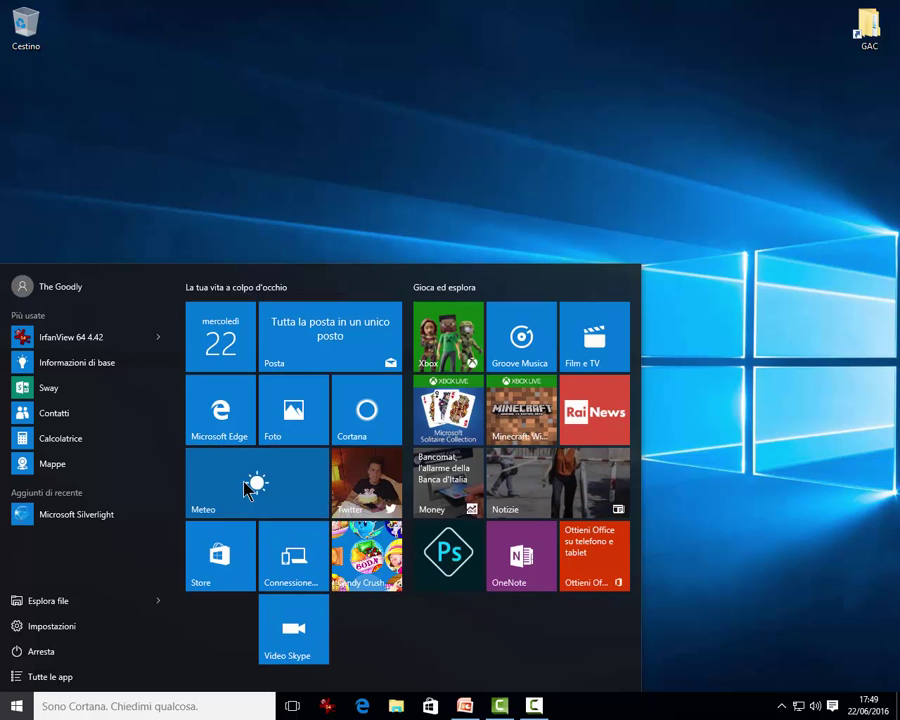
- Enlarge the Meteo tile to Grande and set it back to Medio
right_click(251, 485)
mouse_move(372, 528)
left_click(470, 597)
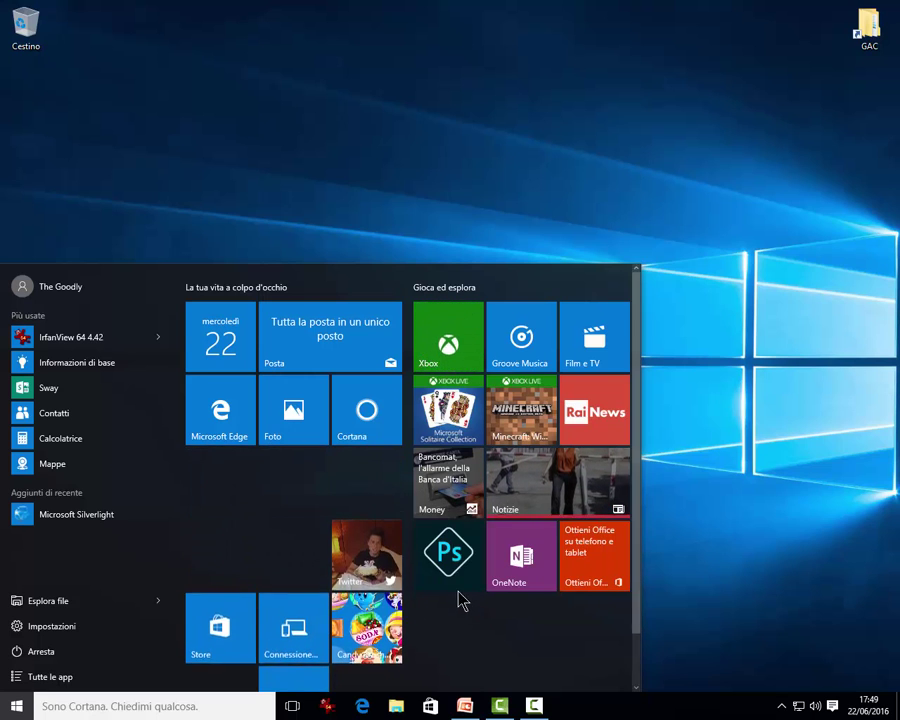
right_click(307, 550)
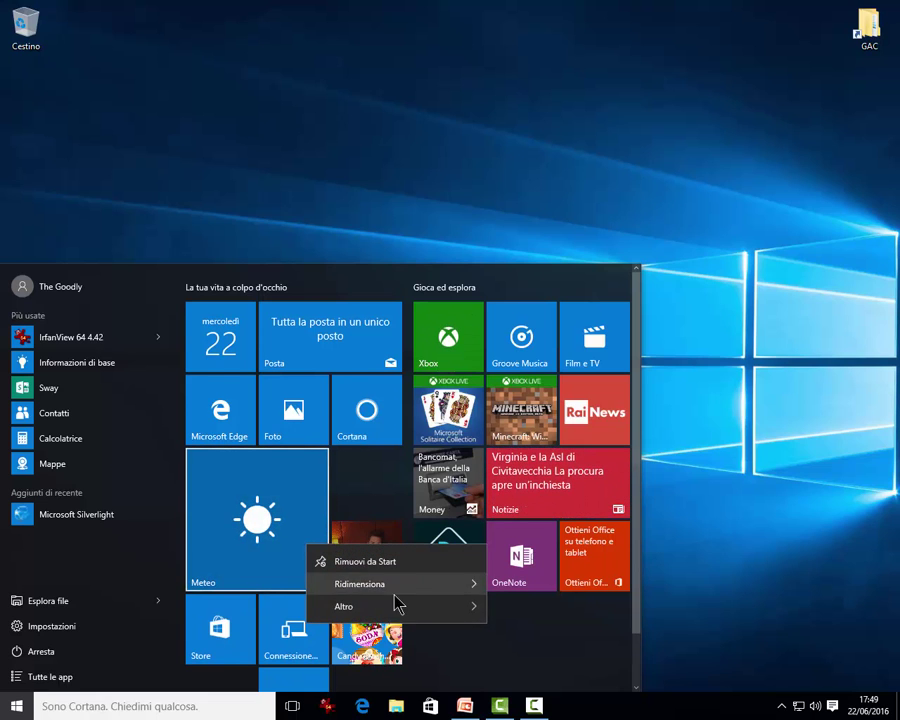
mouse_move(446, 589)
left_click(527, 611)
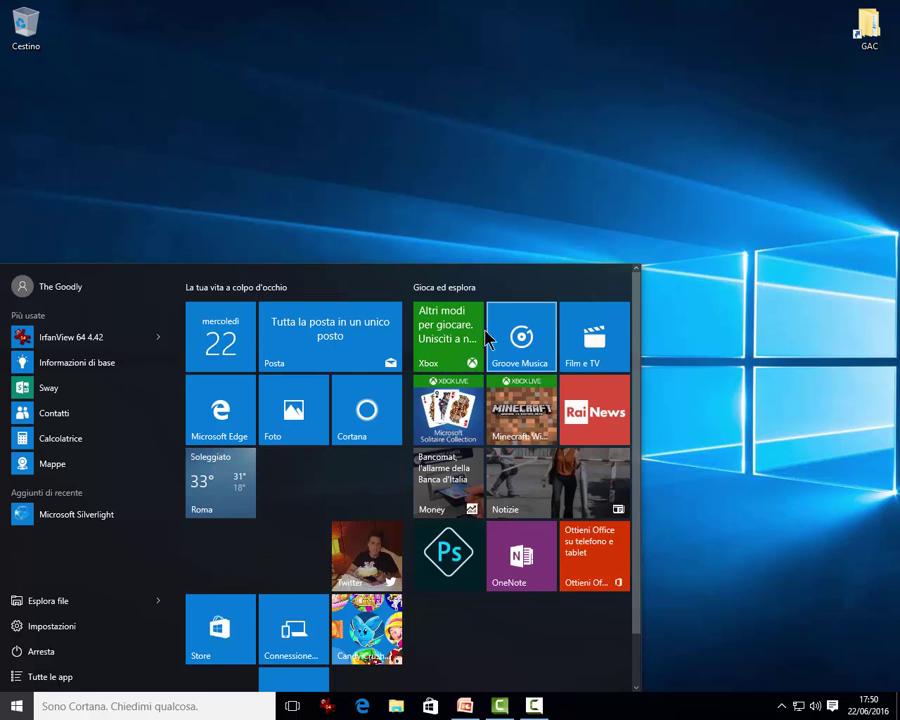
- Turn off the live tile of Meteo and turn it on again
right_click(228, 486)
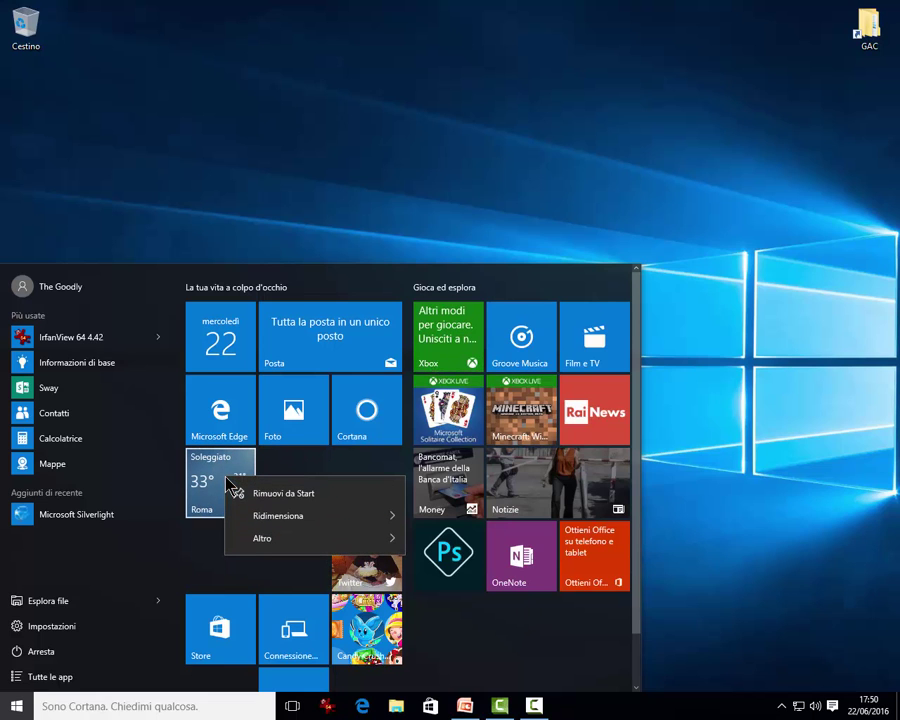
mouse_move(266, 539)
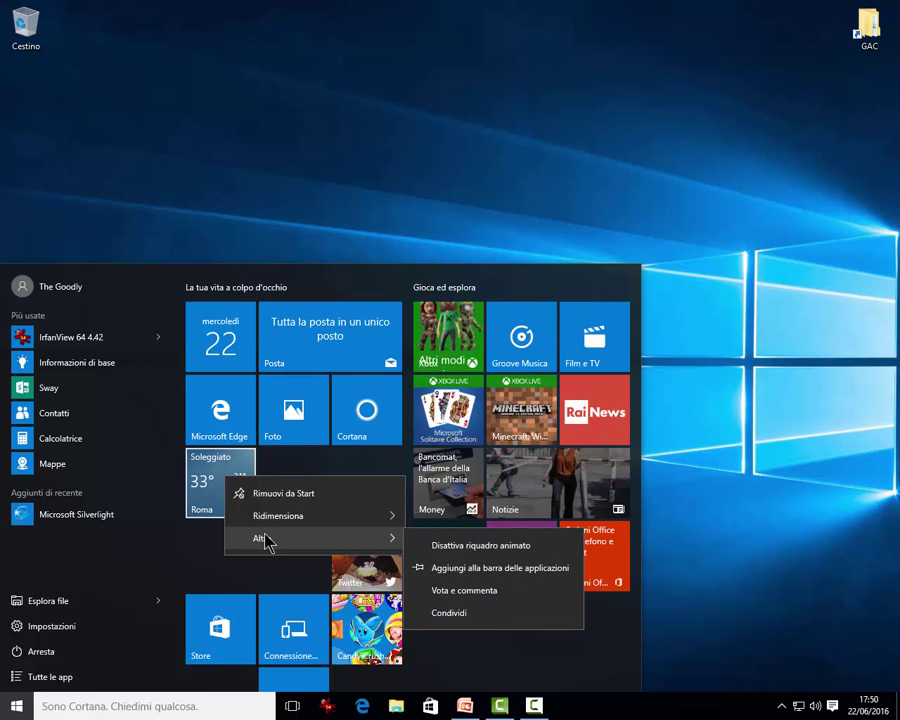
left_click(466, 552)
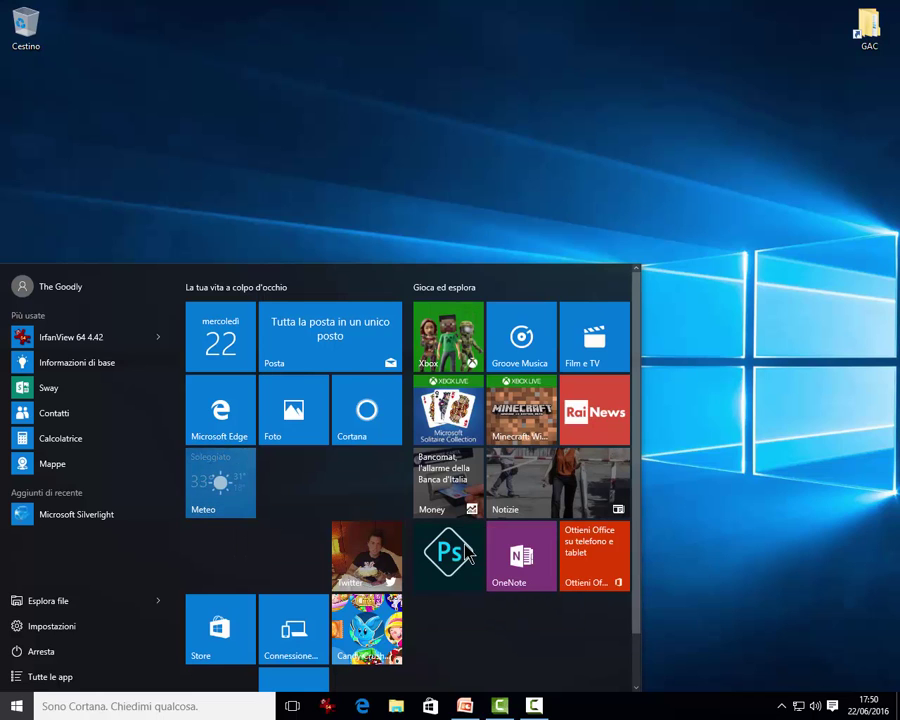
right_click(224, 487)
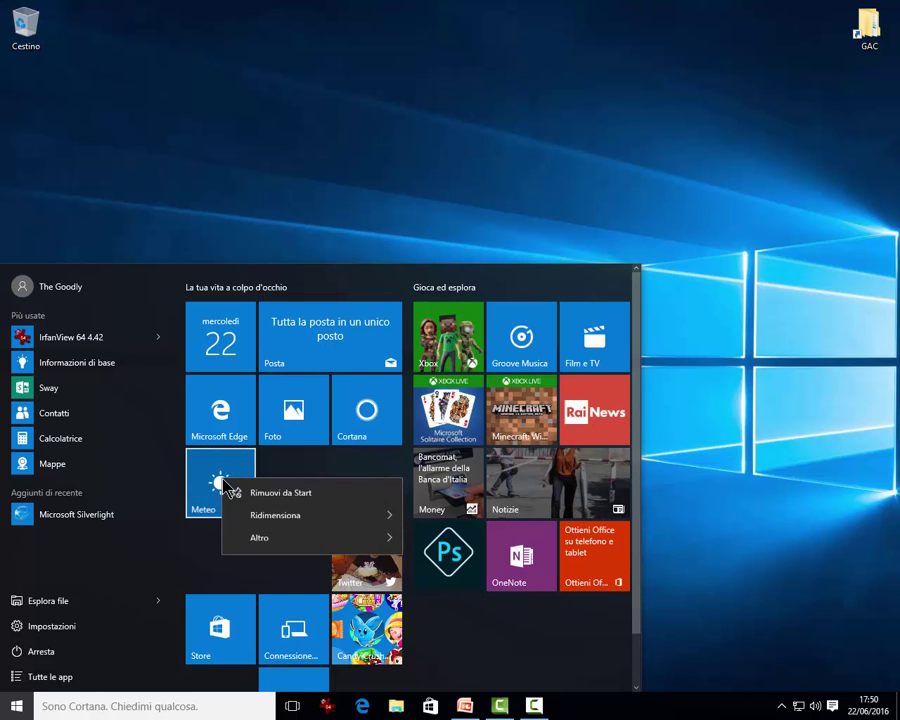
mouse_move(277, 541)
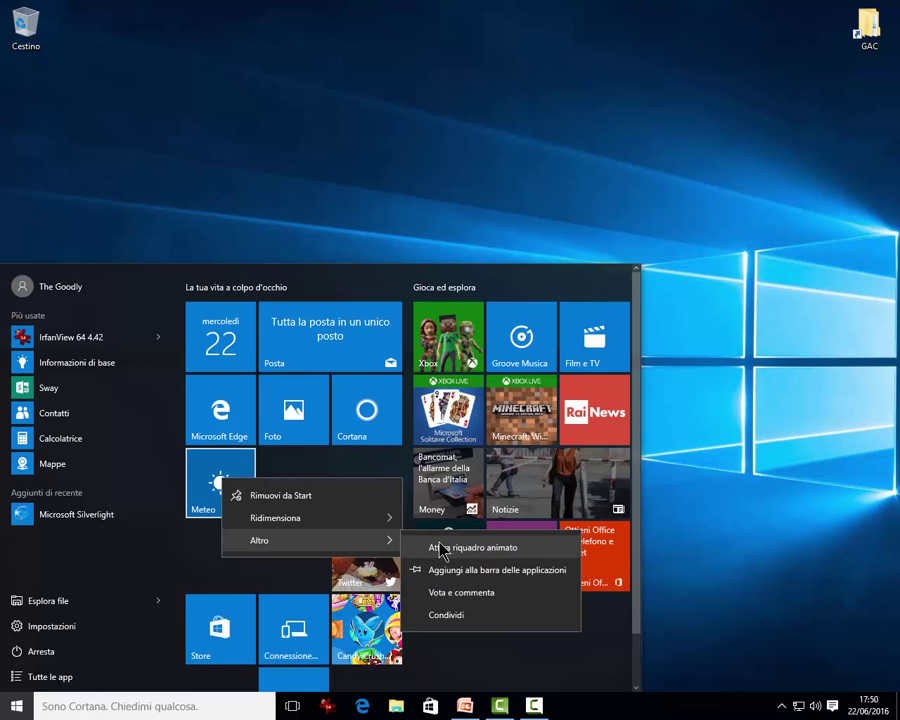
left_click(441, 549)
- Pin Meteo to the taskbar and unpin it again
right_click(228, 487)
mouse_move(290, 540)
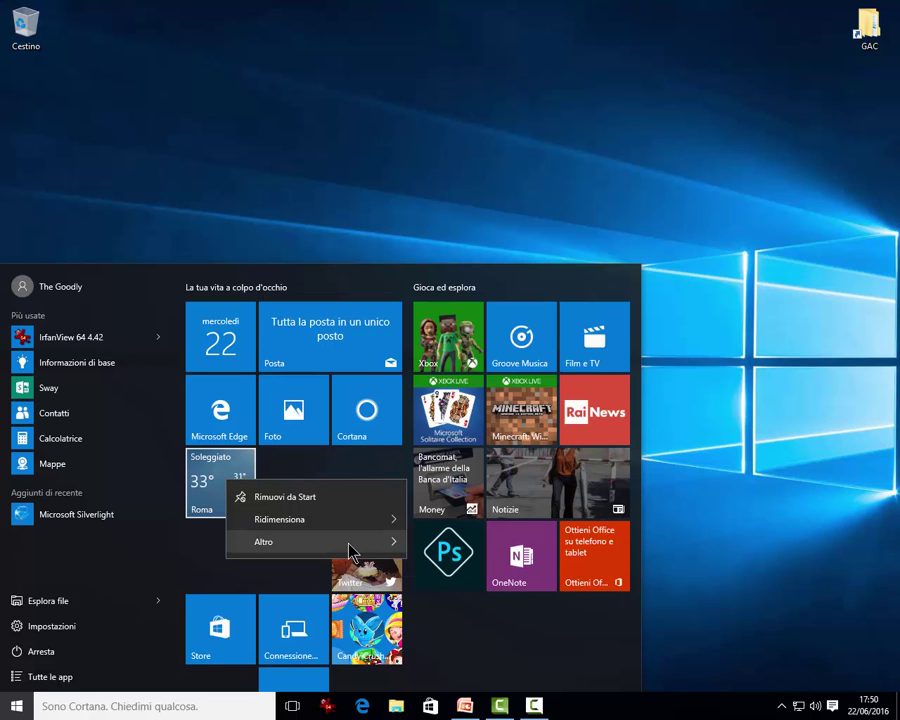
mouse_move(349, 550)
left_click(452, 570)
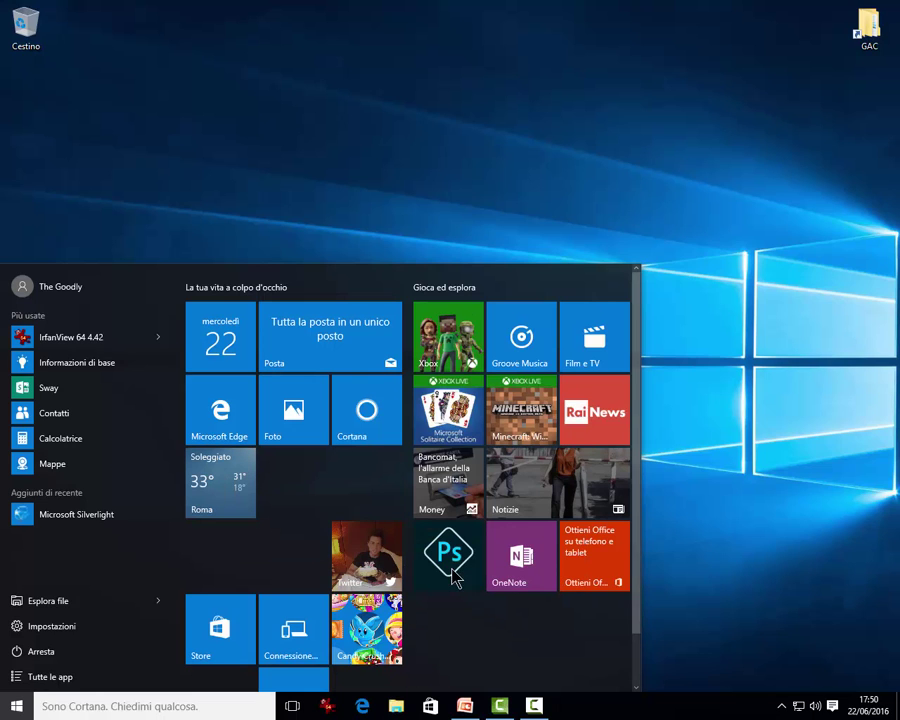
right_click(571, 708)
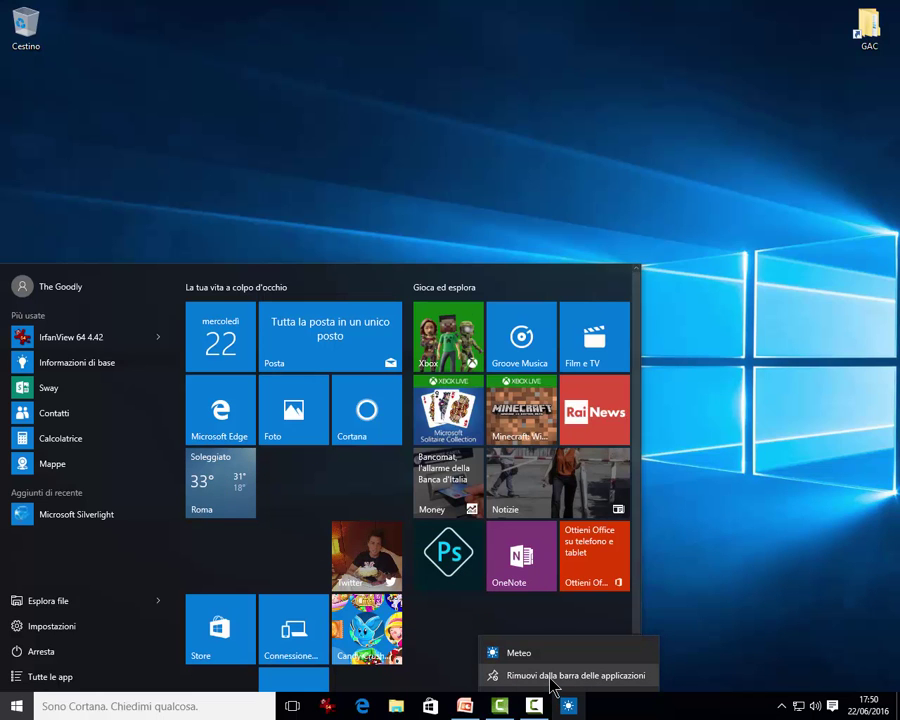
left_click(552, 684)
right_click(233, 492)
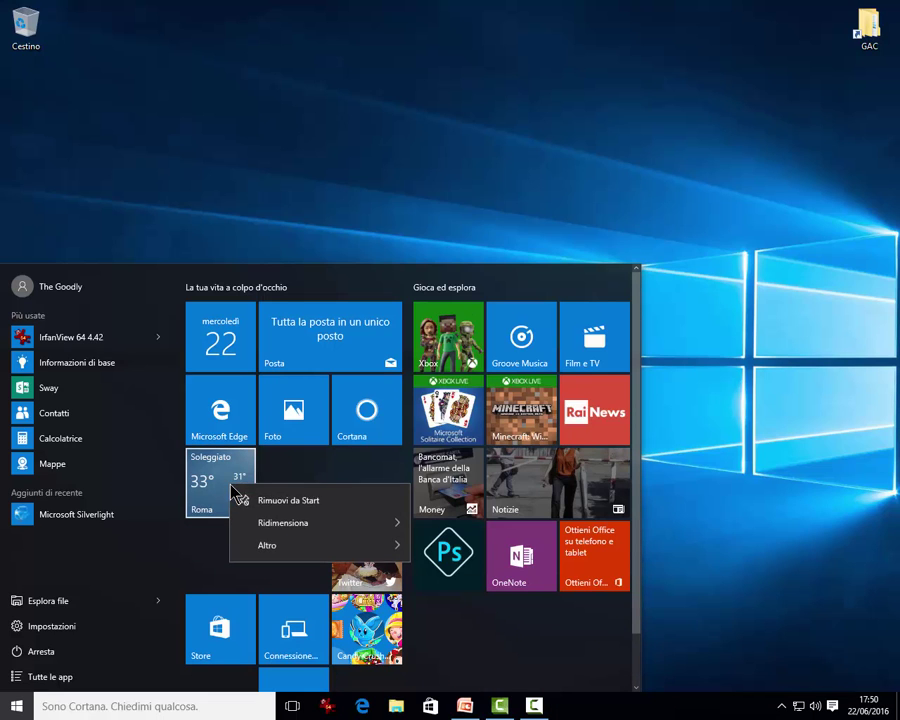
mouse_move(327, 548)
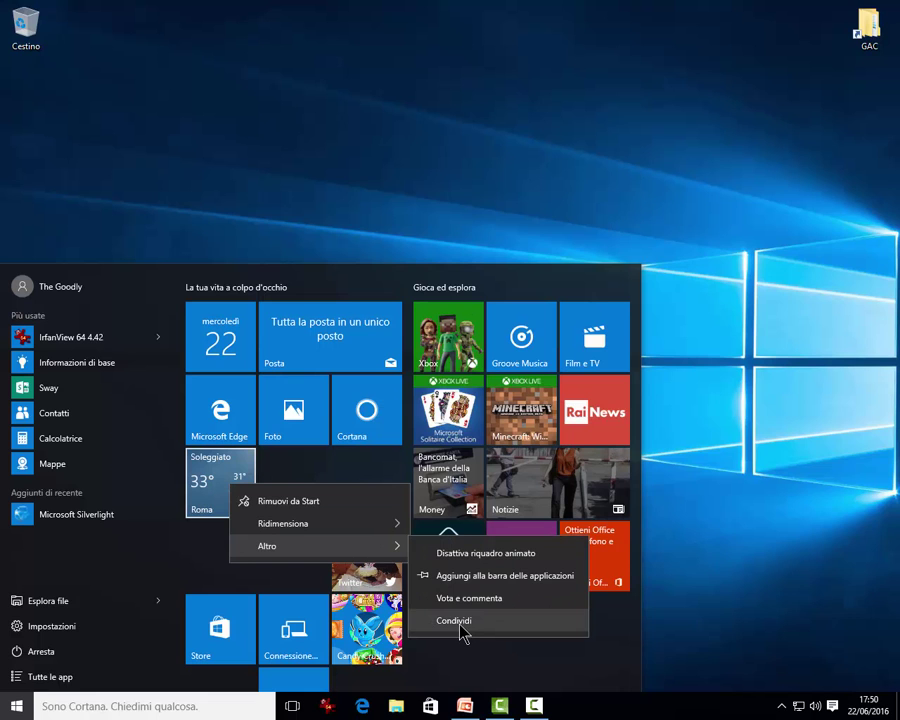
left_click(305, 472)
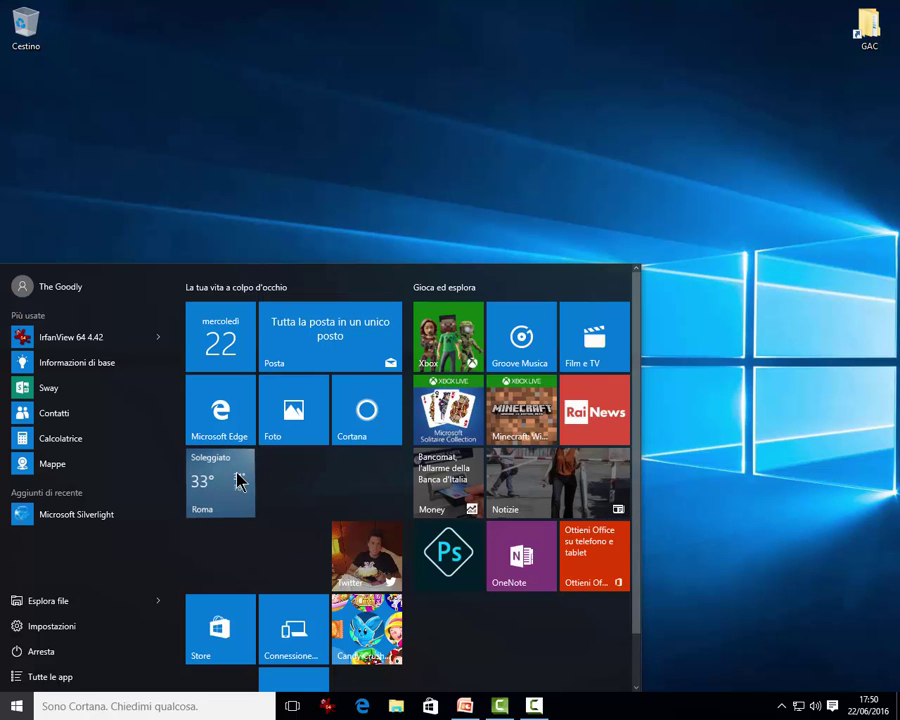
- Move the Meteo and Ottieni Office tiles into a new group below Gioca ed esplora and name it NUOVA CATEGORIA
left_click_drag(239, 482, 480, 619)
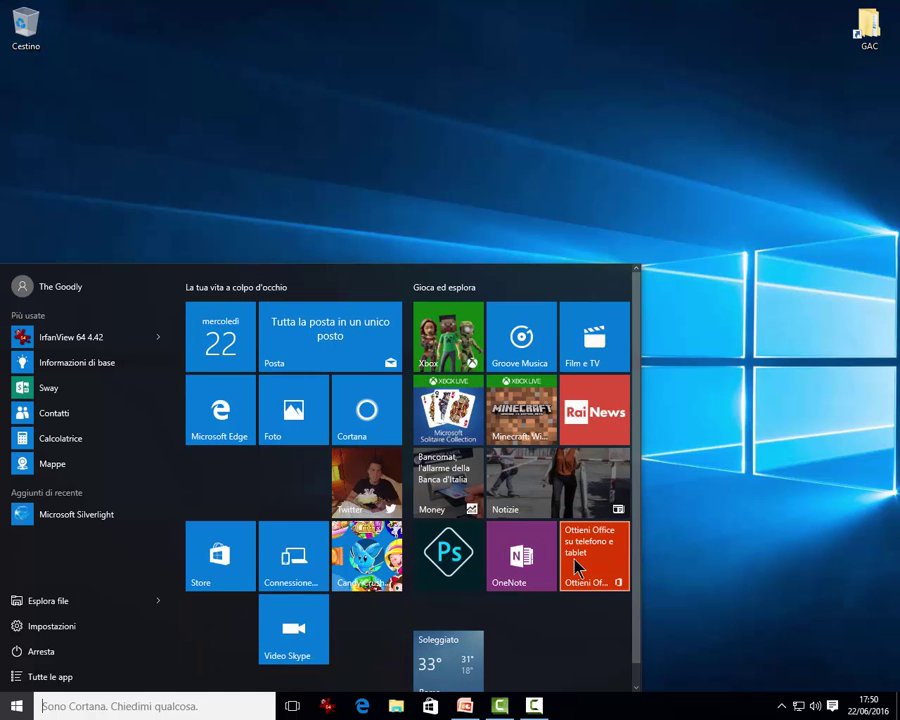
left_click_drag(577, 568, 505, 643)
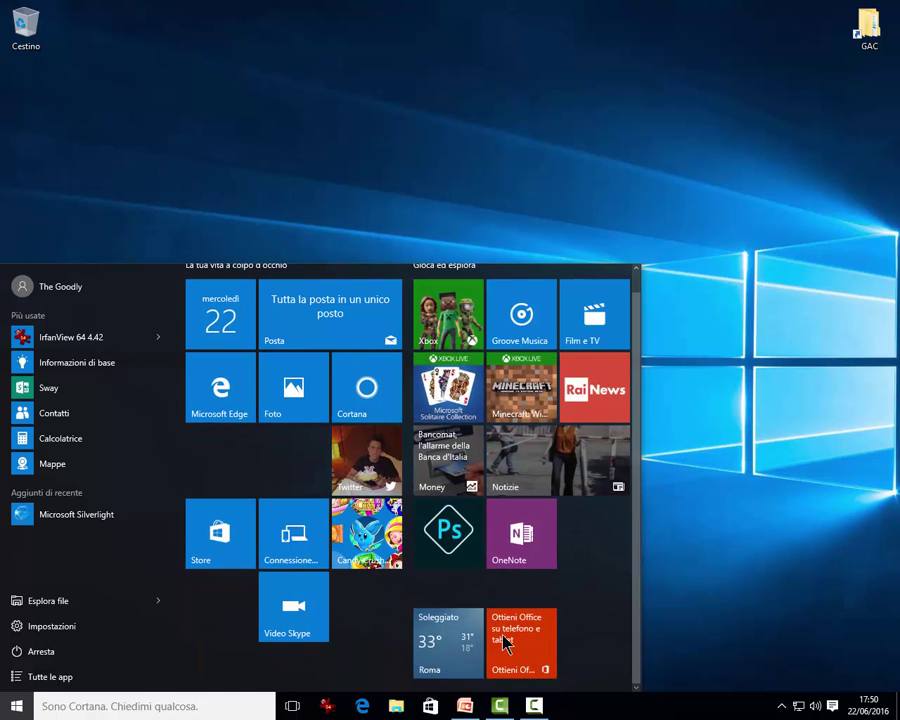
left_click(452, 596)
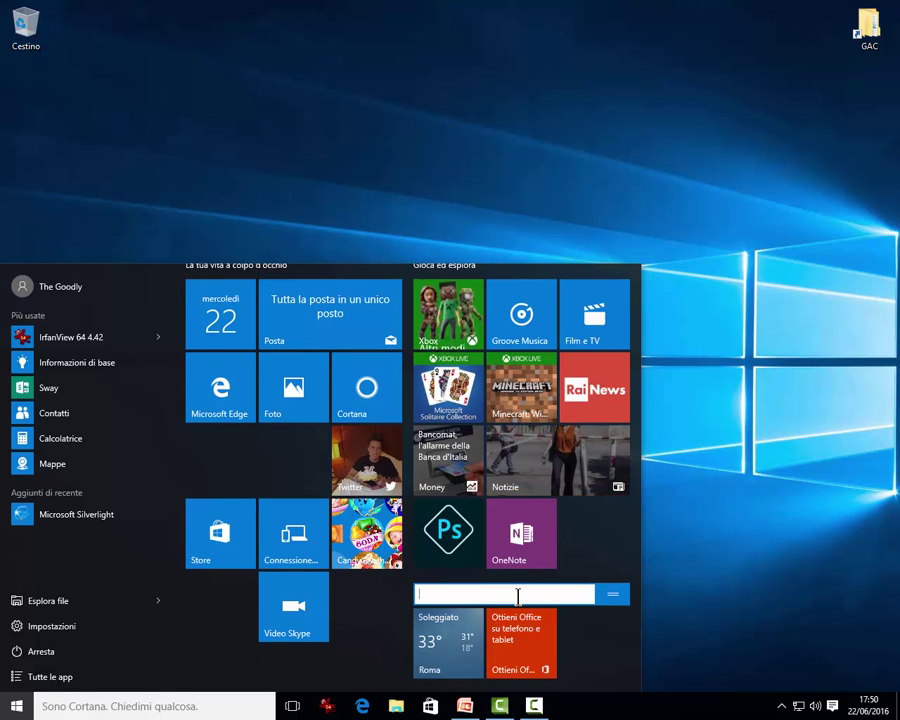
type("NUOVA CATEGORIA")
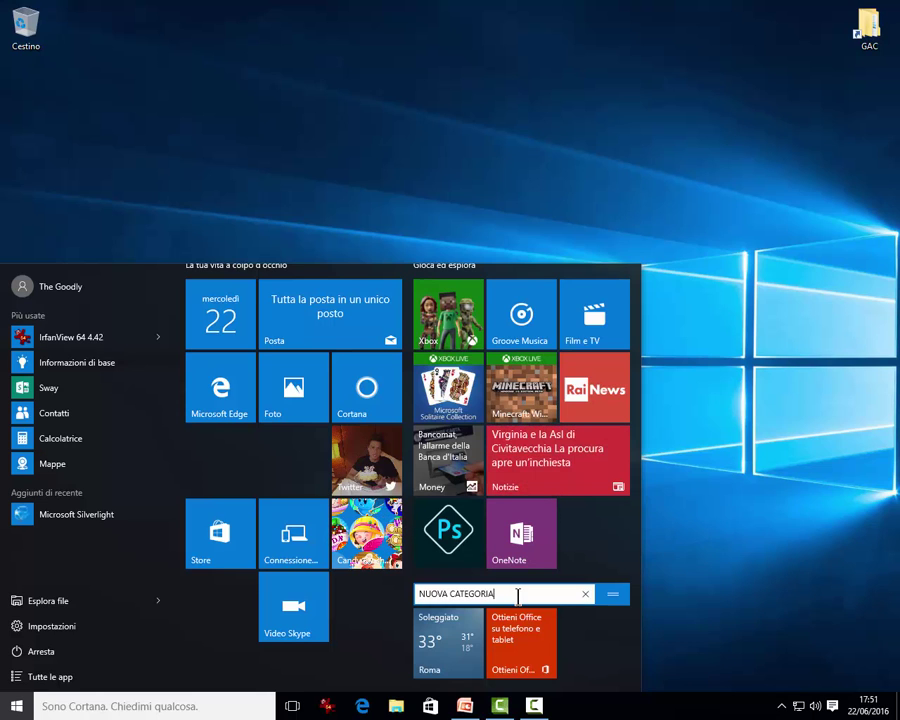
key("Return")
- Clear the new group's name and return its Ottieni Office tile beside OneNote and its Meteo tile above Store
left_click(613, 602)
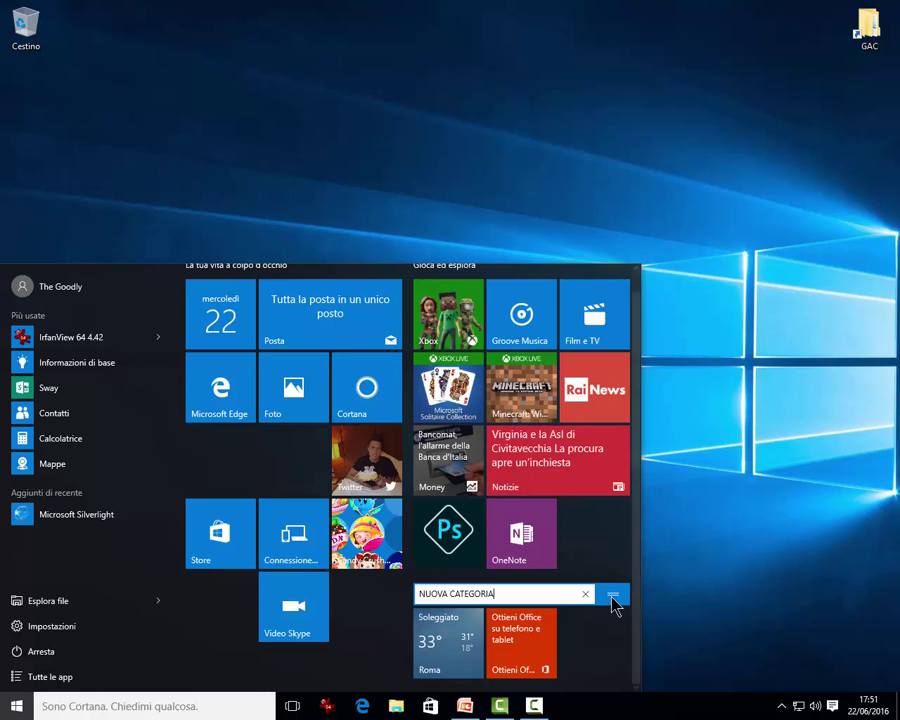
key("ctrl+a")
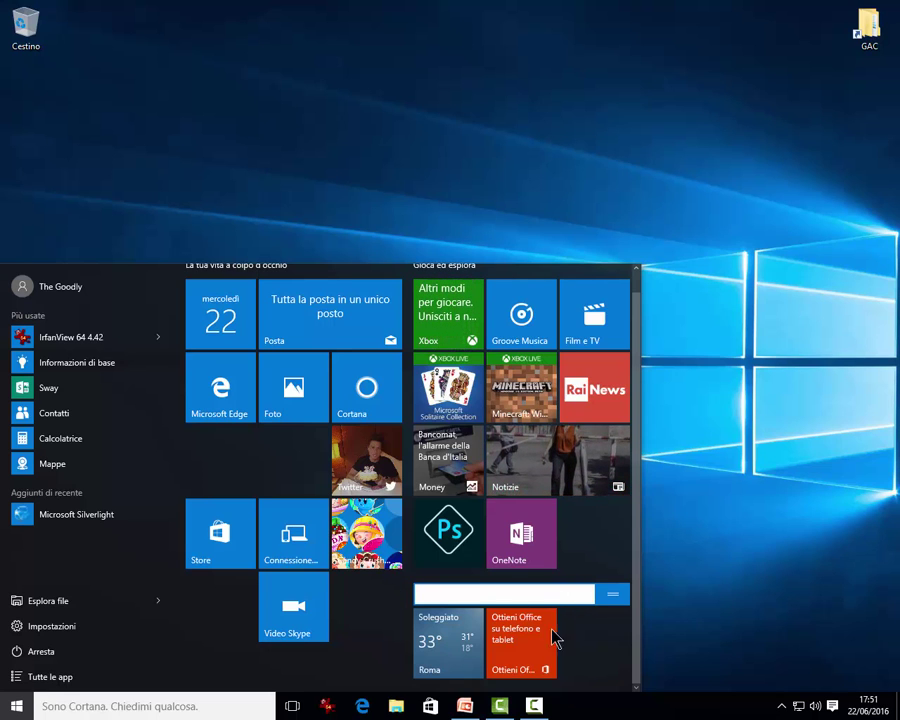
left_click_drag(537, 657, 592, 544)
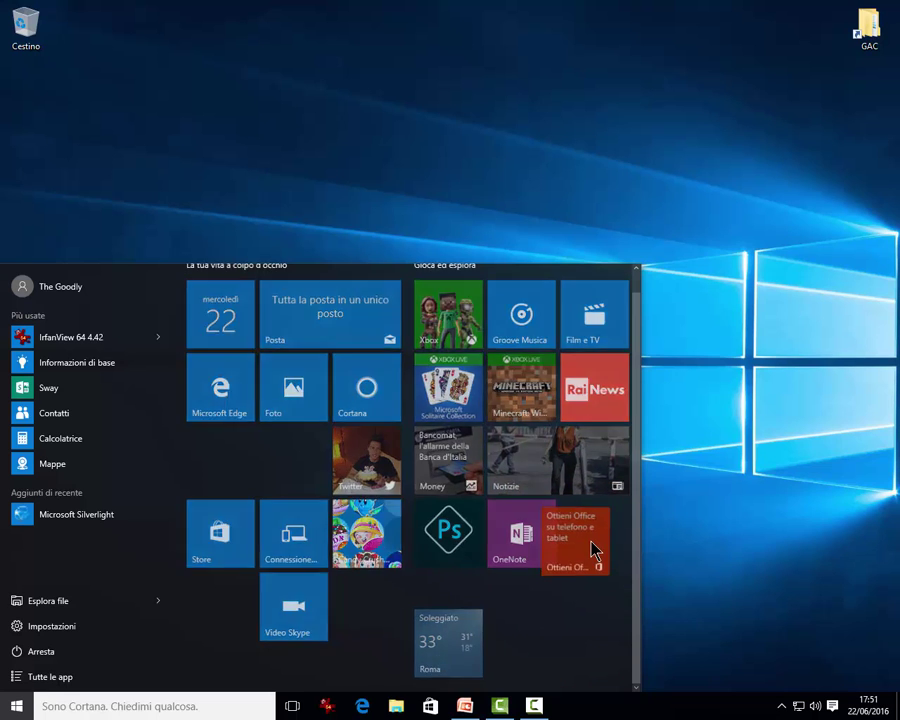
left_click_drag(452, 652, 218, 458)
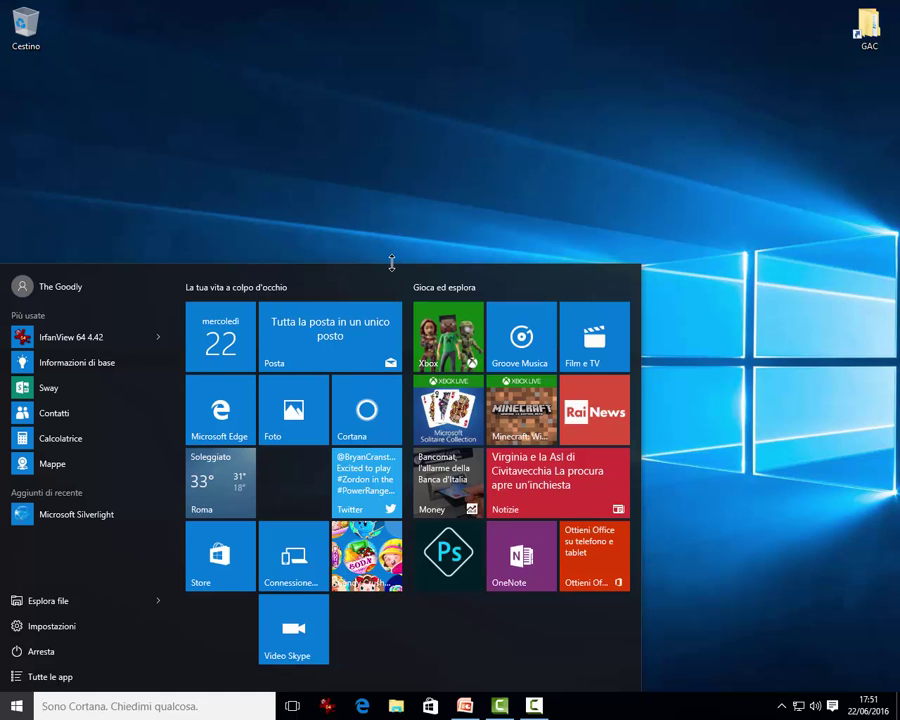
- Make the Start menu taller and add Calcolatrice as a tile above Connessione in the La tua vita a colpo d'occhio group
left_click_drag(391, 262, 380, 175)
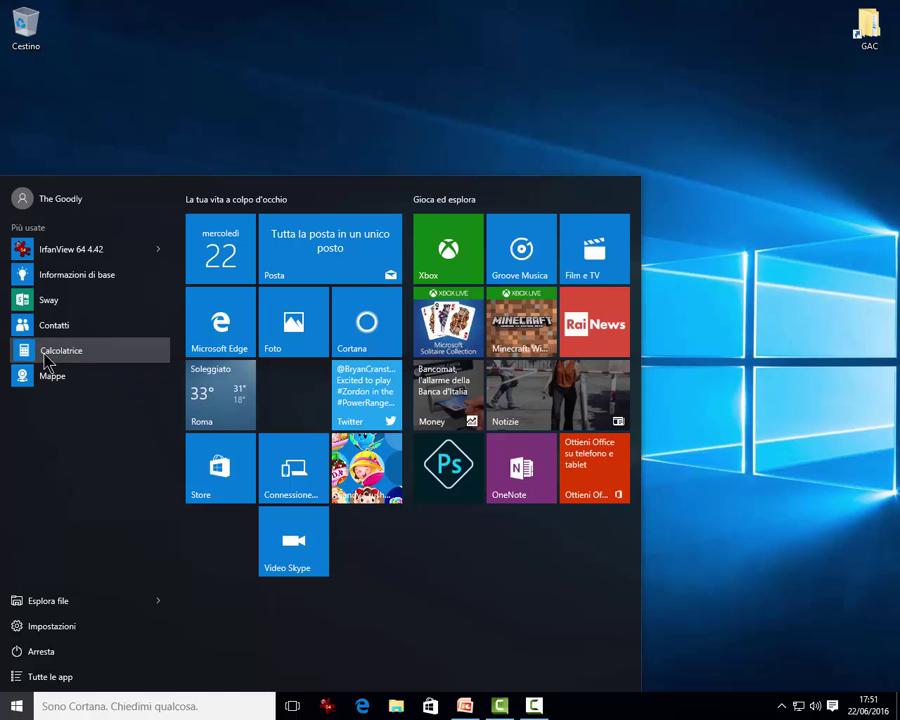
left_click_drag(44, 362, 291, 418)
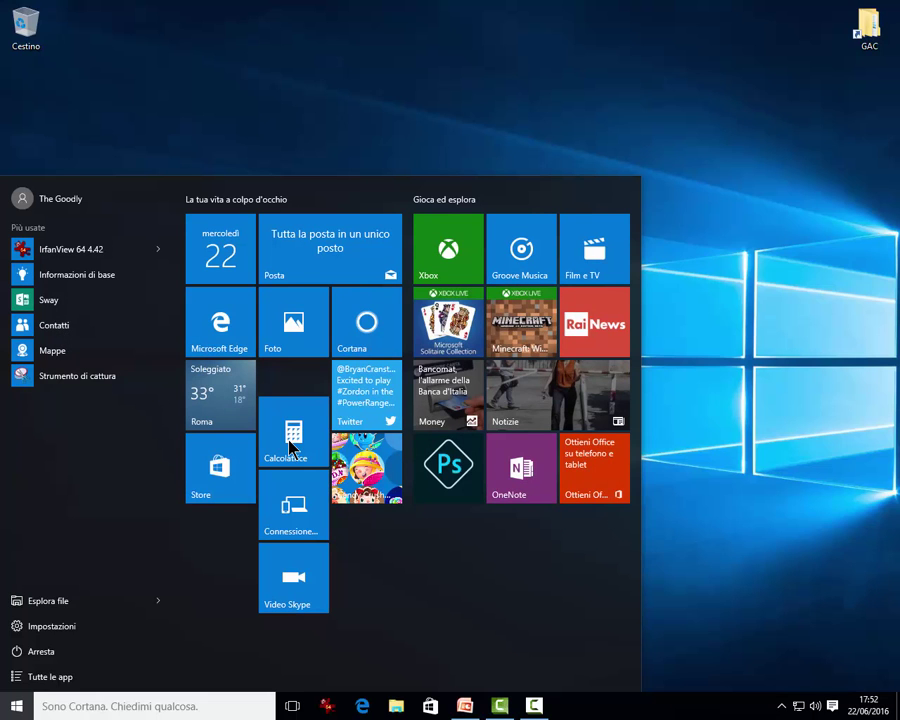
- Open the settings of the signed-in user account from Start and close them again
left_click(59, 203)
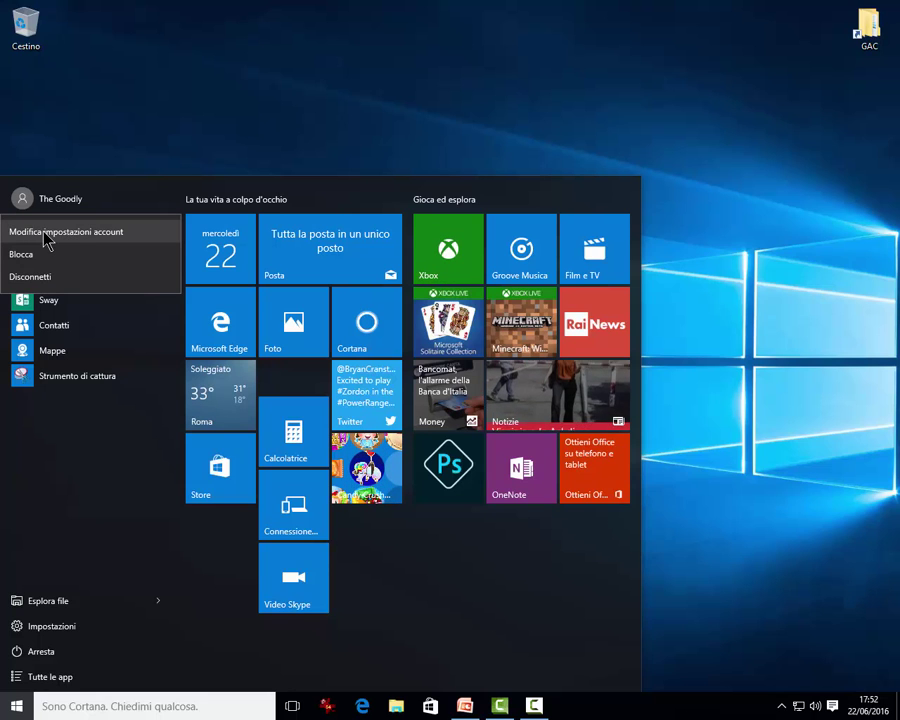
left_click(48, 233)
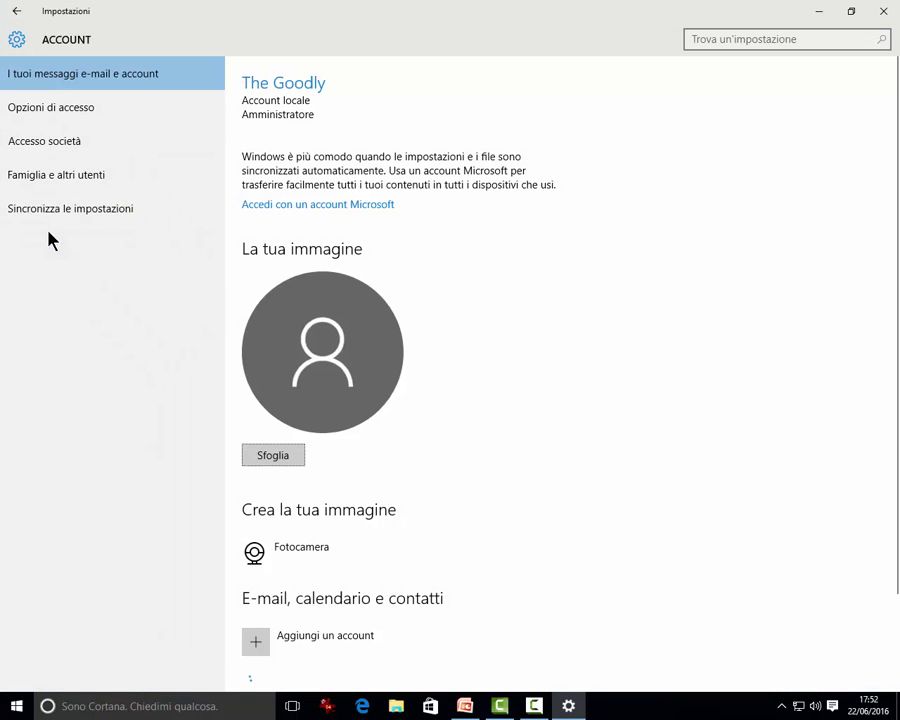
left_click(885, 12)
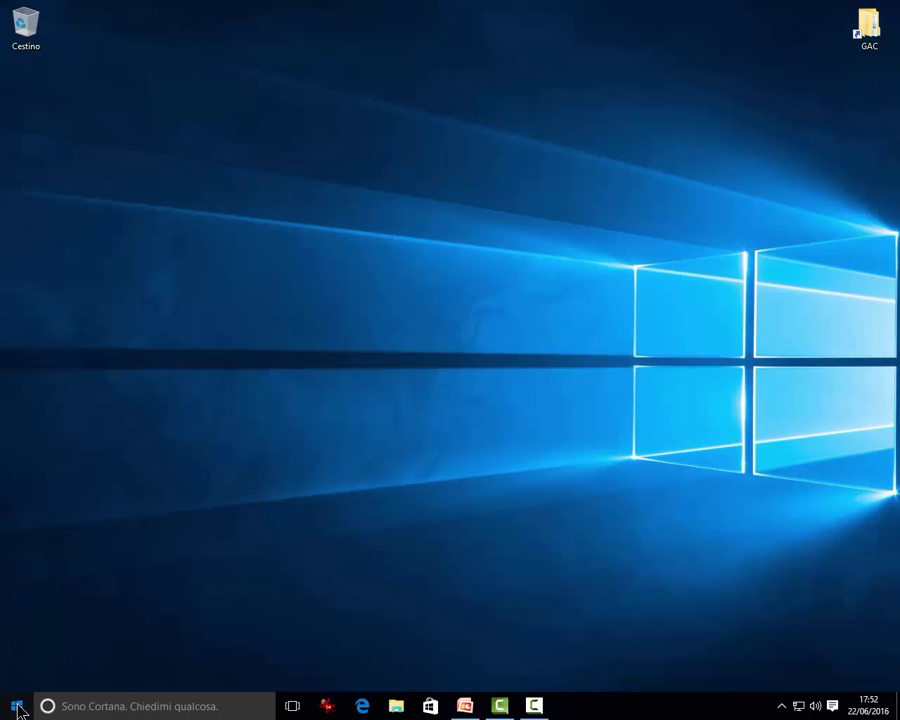
- Lock the PC from the user account options in Start, return to the session, and view the account options again
left_click(16, 706)
left_click(80, 200)
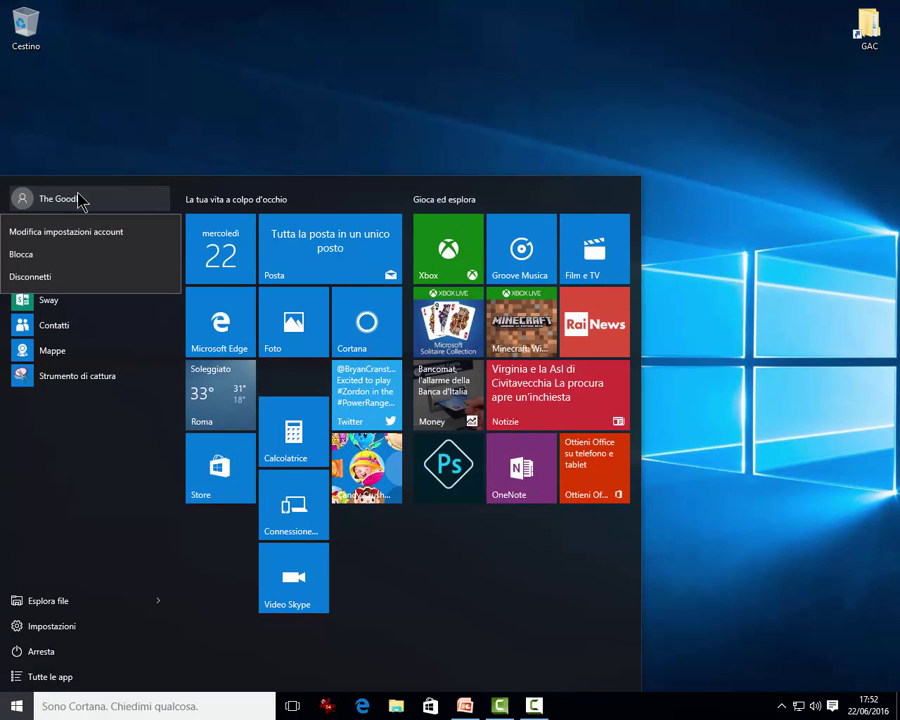
left_click(26, 258)
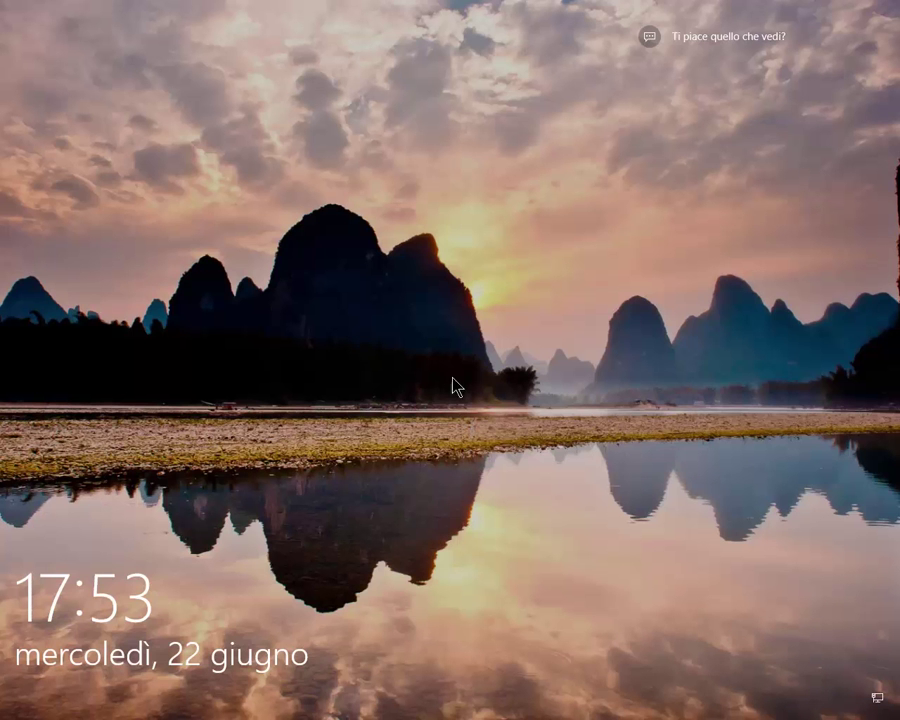
left_click(431, 361)
key("Escape")
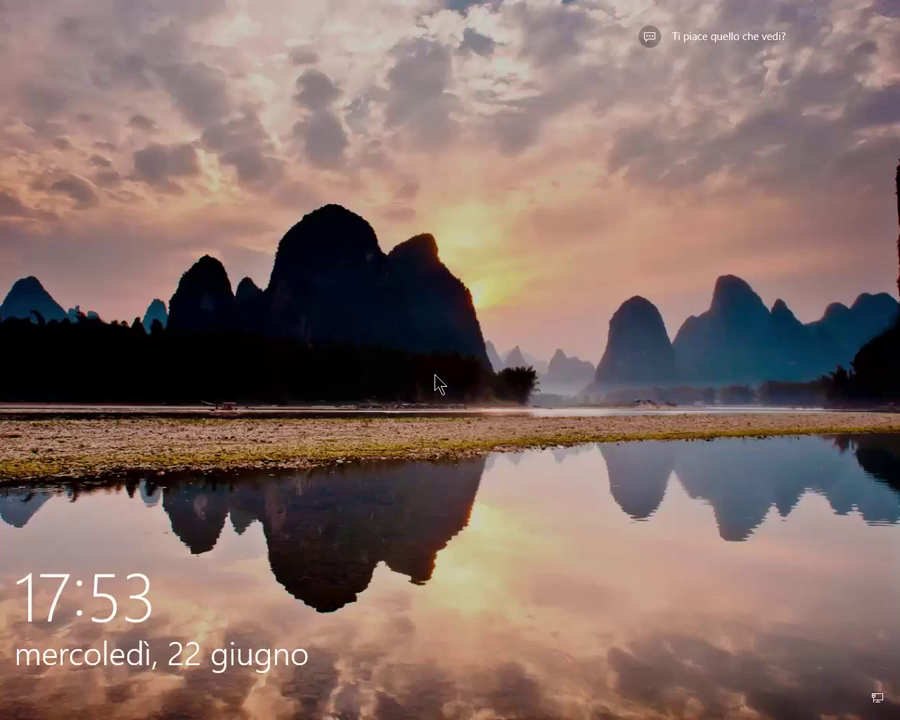
left_click(438, 383)
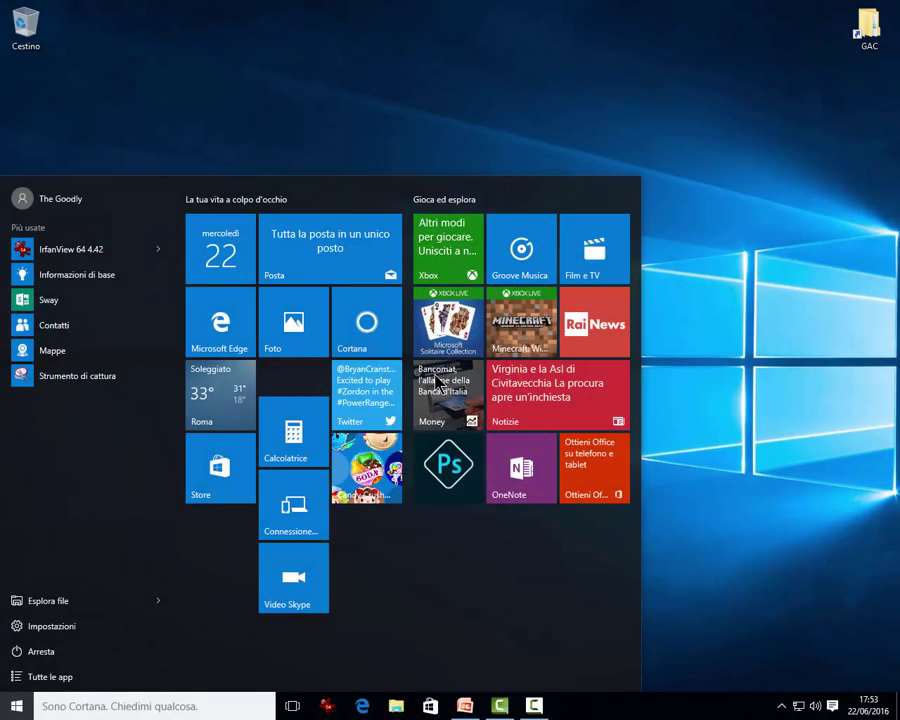
left_click(50, 199)
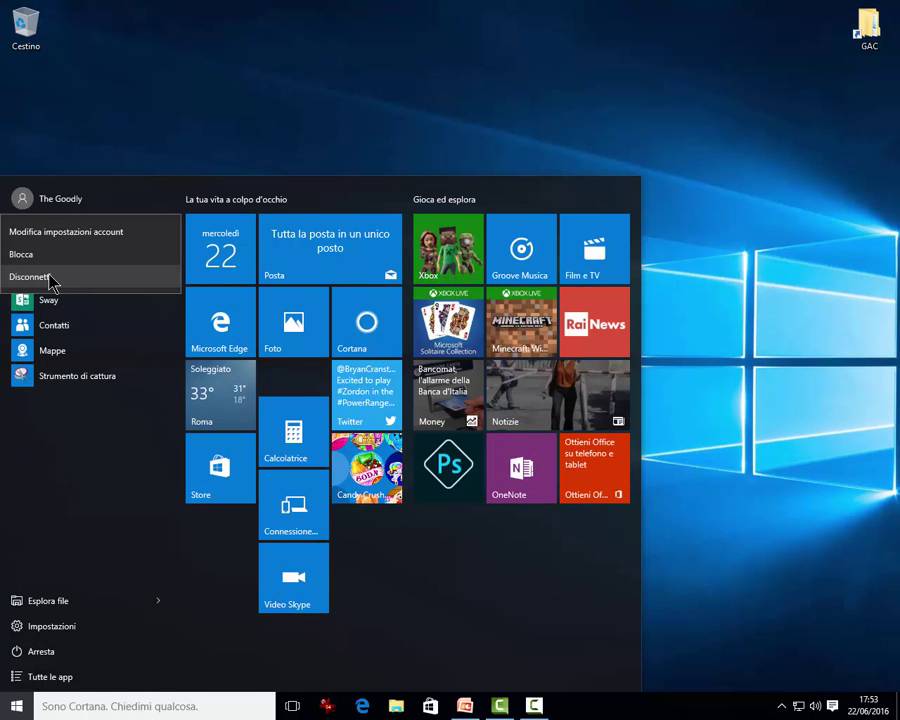
key("Escape")
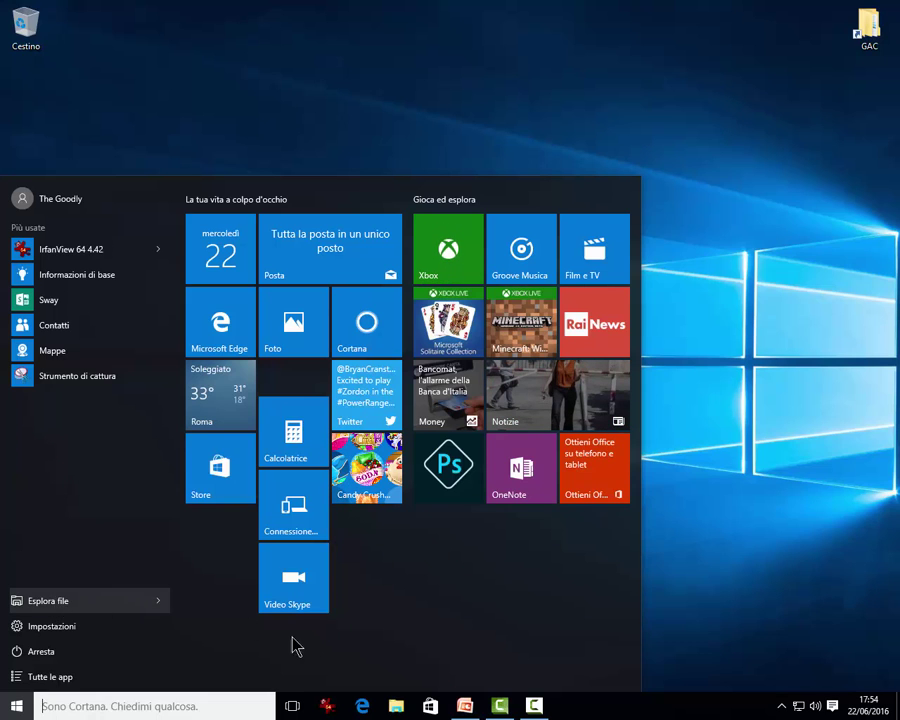
- Open Esplora file from Start, close its window, and show the entry's list of pinned and recent folders
left_click(74, 604)
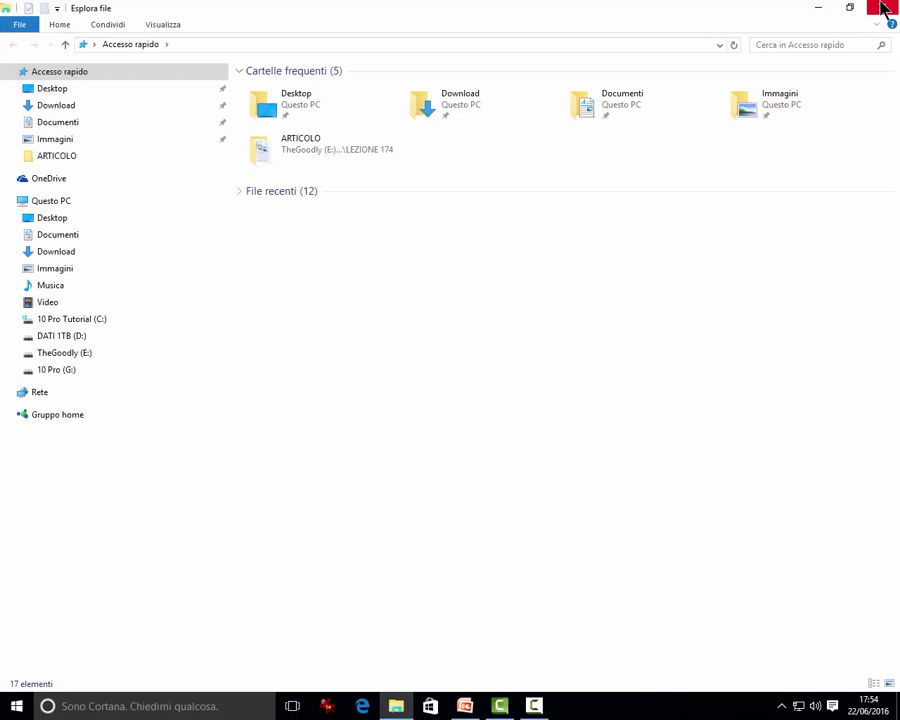
left_click(883, 8)
left_click(12, 708)
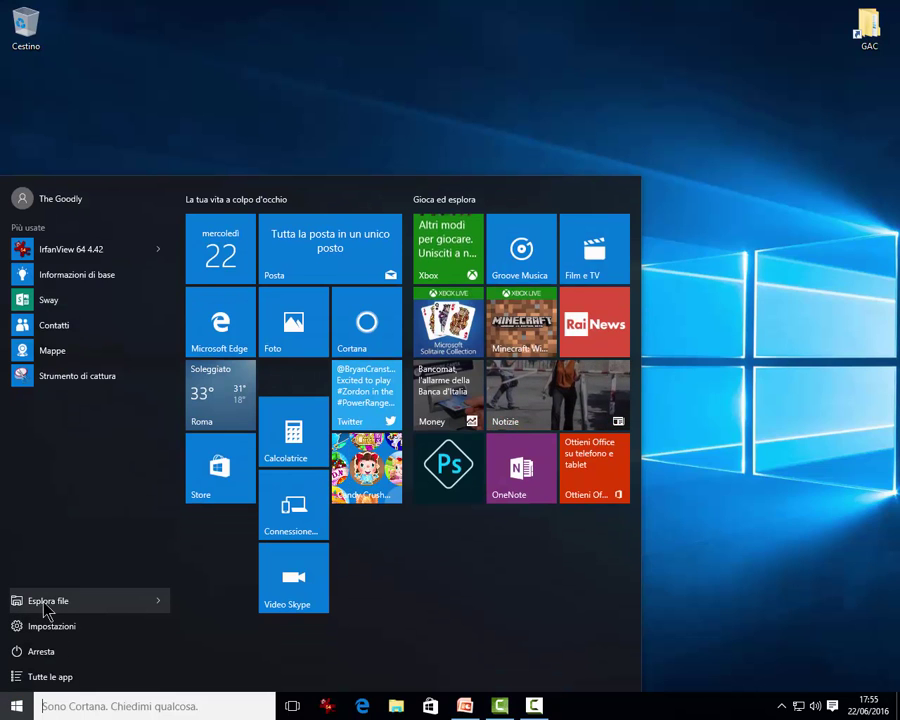
left_click(160, 602)
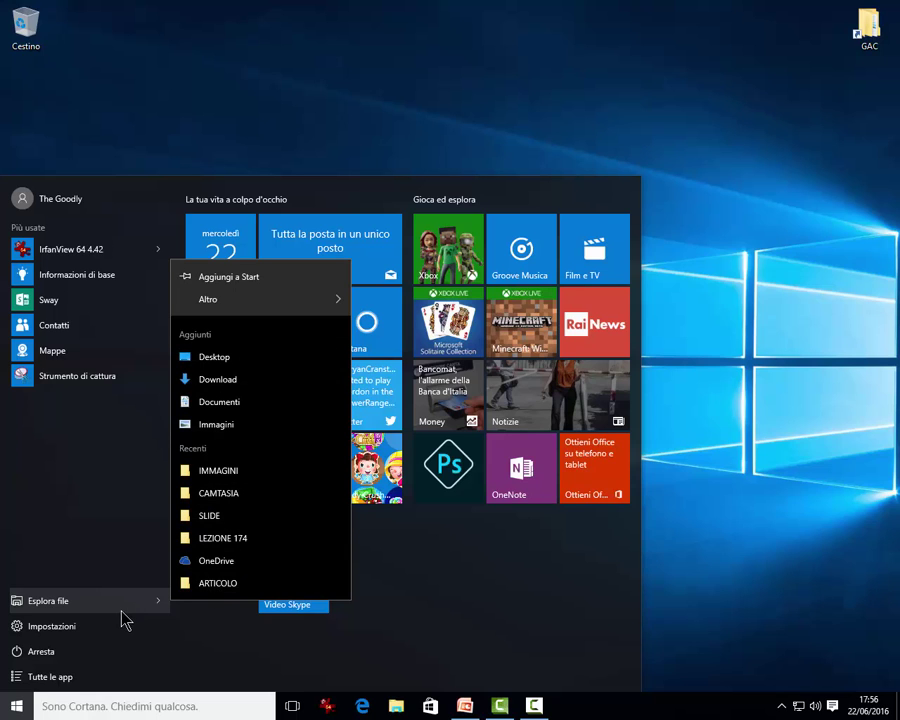
- Open Impostazioni from Start and close it, and display the Arresta power options
left_click(50, 628)
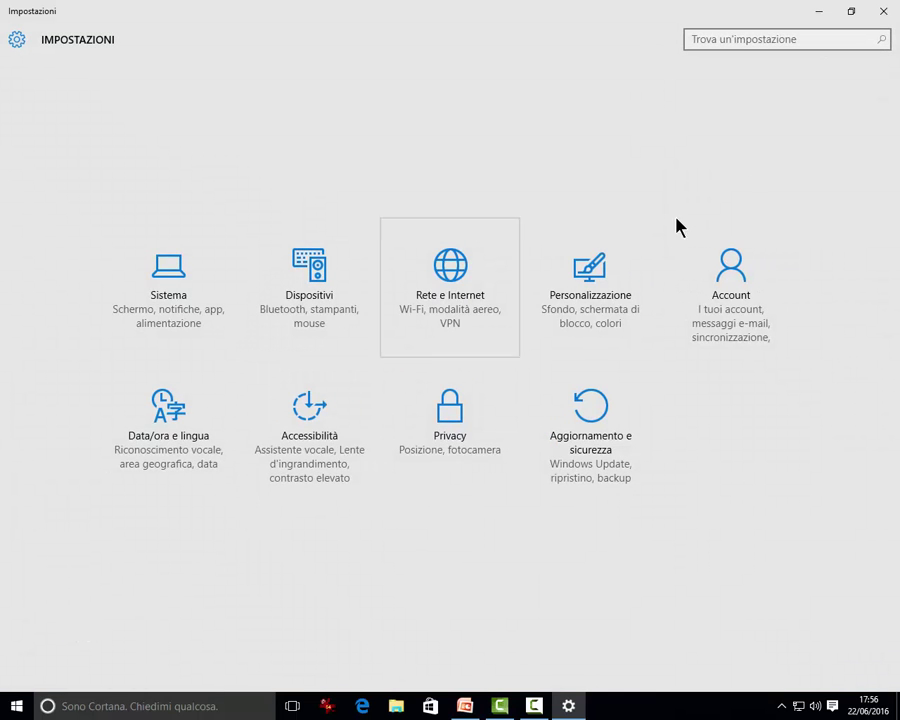
left_click(883, 11)
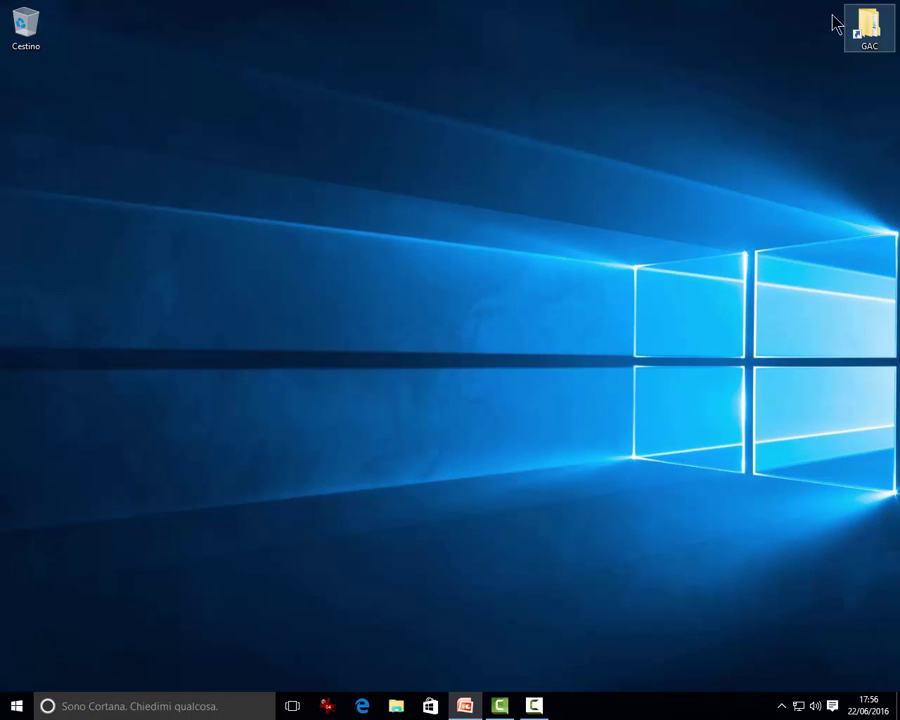
left_click(16, 705)
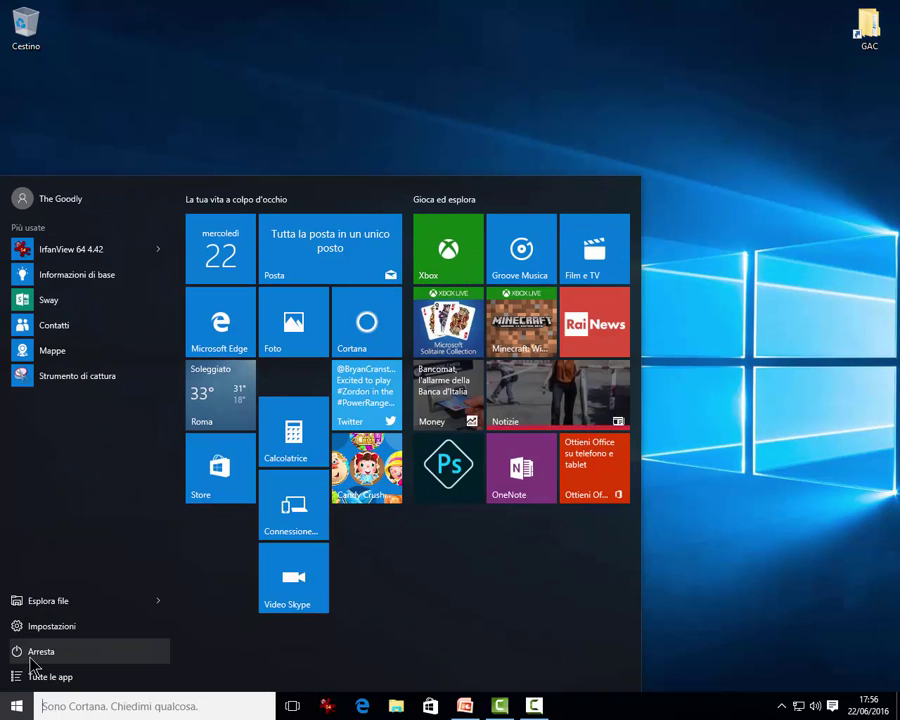
left_click(31, 659)
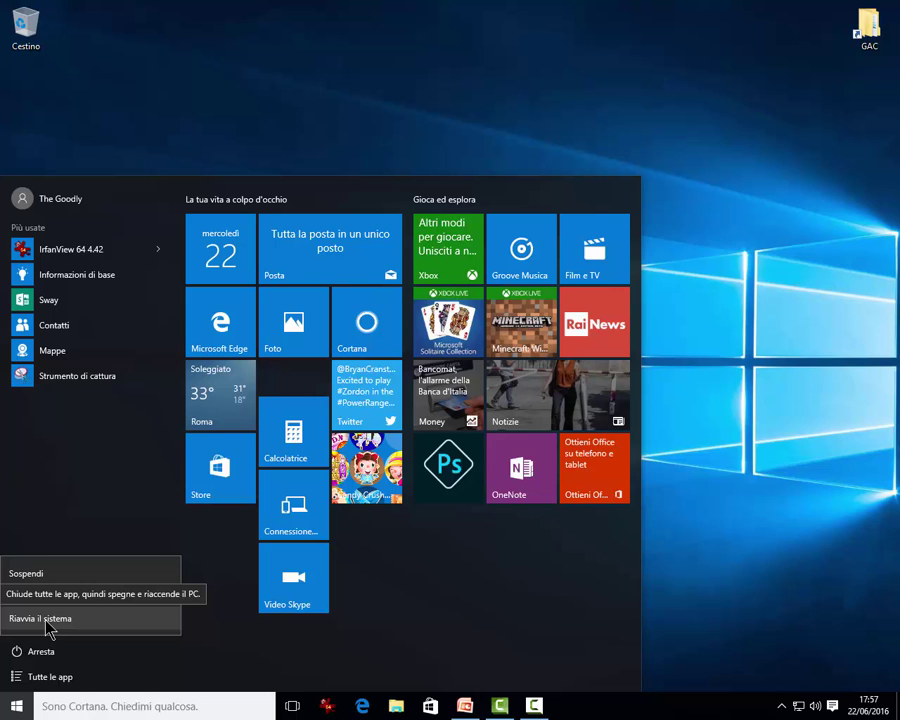
- Display the full alphabetical app list in Start and jump to the apps under the letter G
left_click(34, 684)
left_click(20, 684)
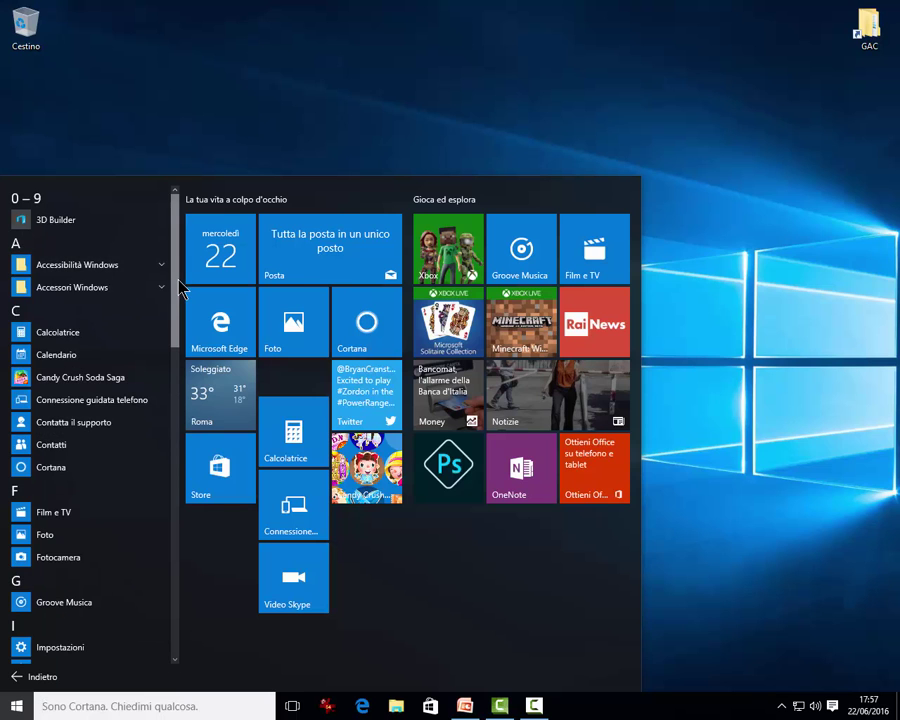
left_click_drag(180, 290, 185, 235)
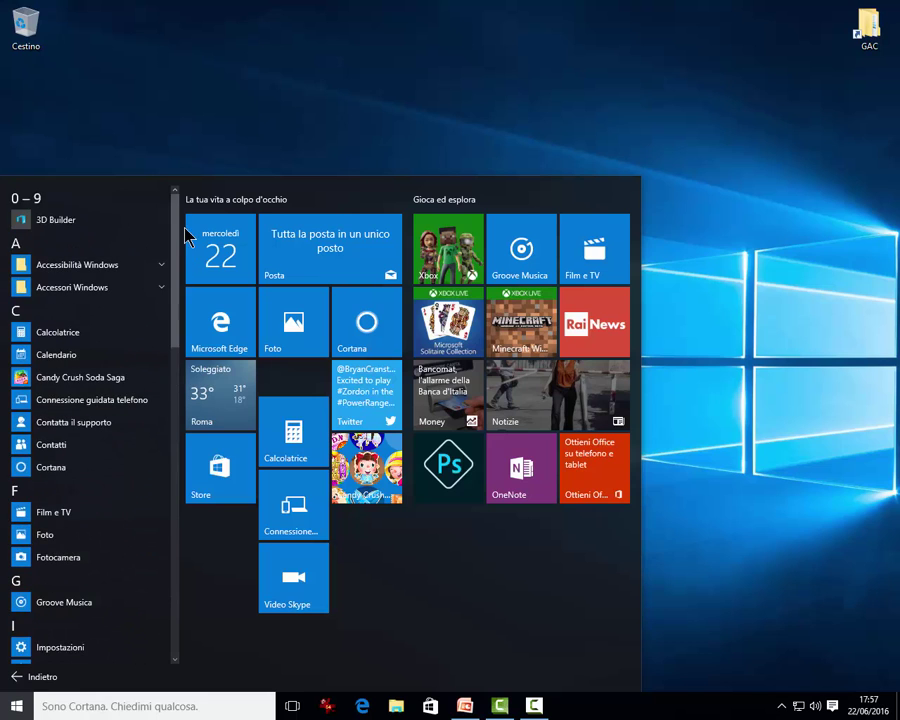
left_click(27, 204)
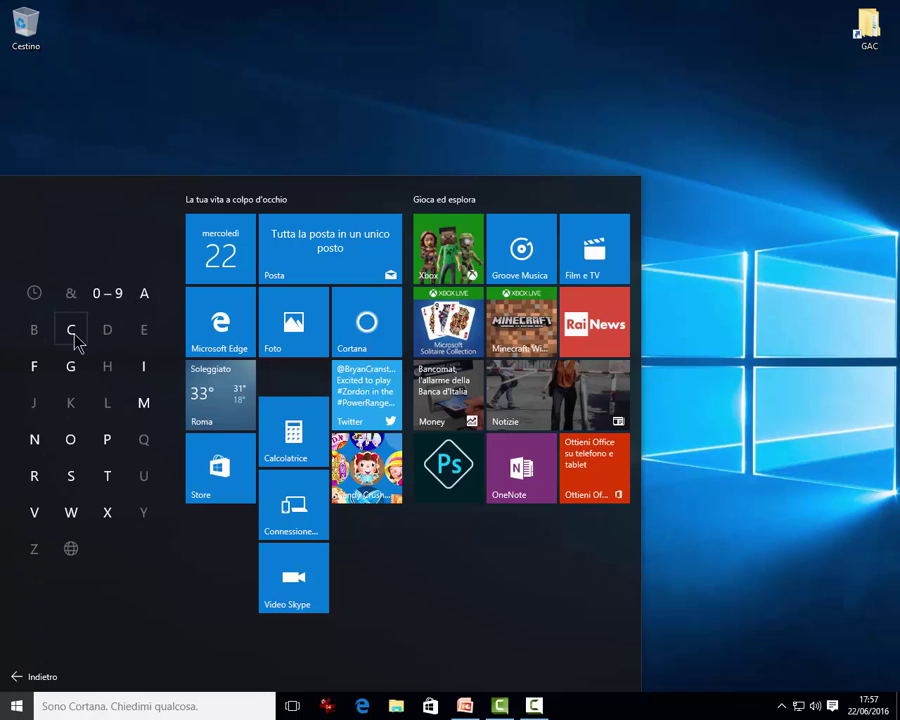
left_click(71, 370)
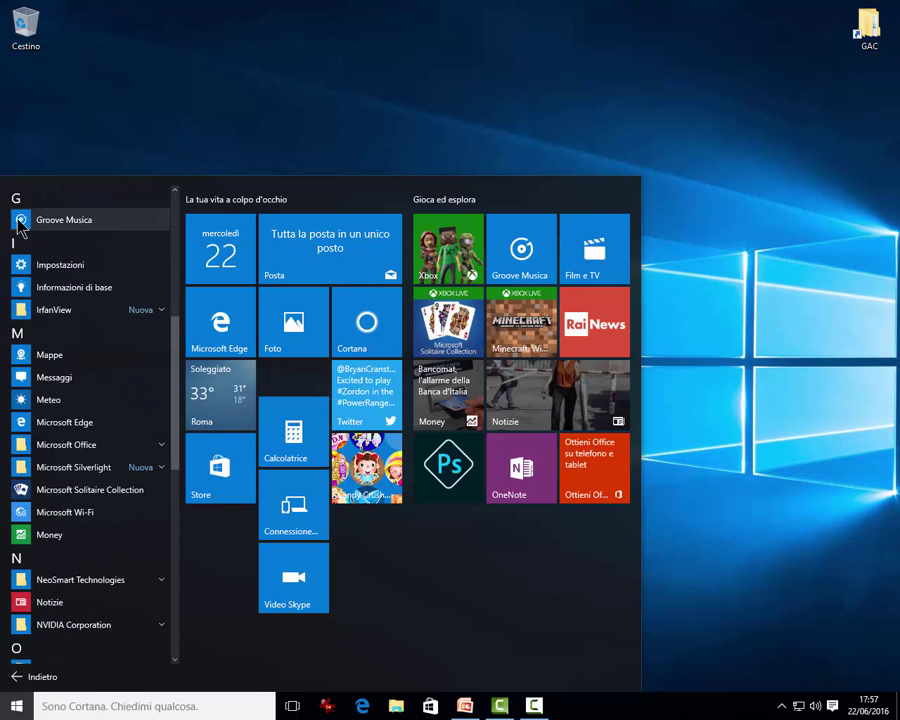
- Show the Start options and the additional Altro options for Microsoft Edge in the app list
right_click(38, 425)
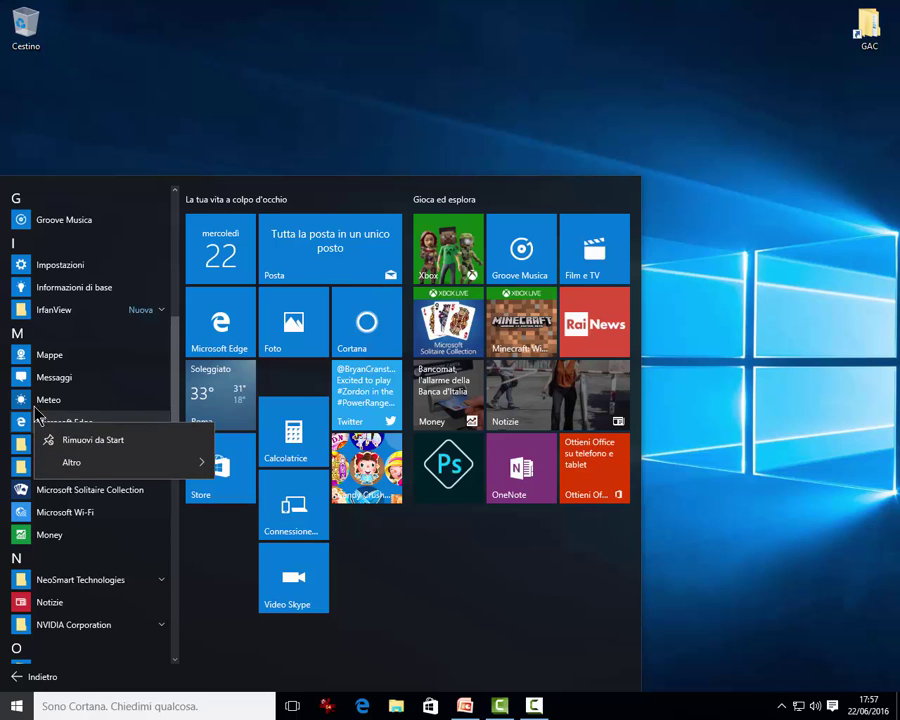
mouse_move(125, 473)
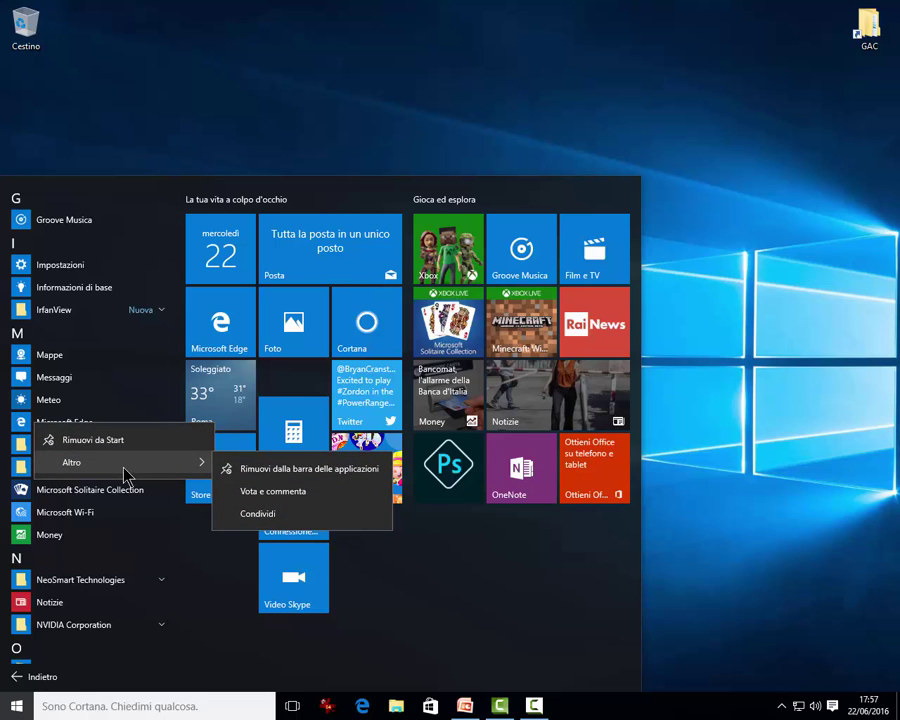
left_click(57, 543)
- Request the uninstallation of the Money app from the app list and dismiss the confirmation without uninstalling it
right_click(56, 541)
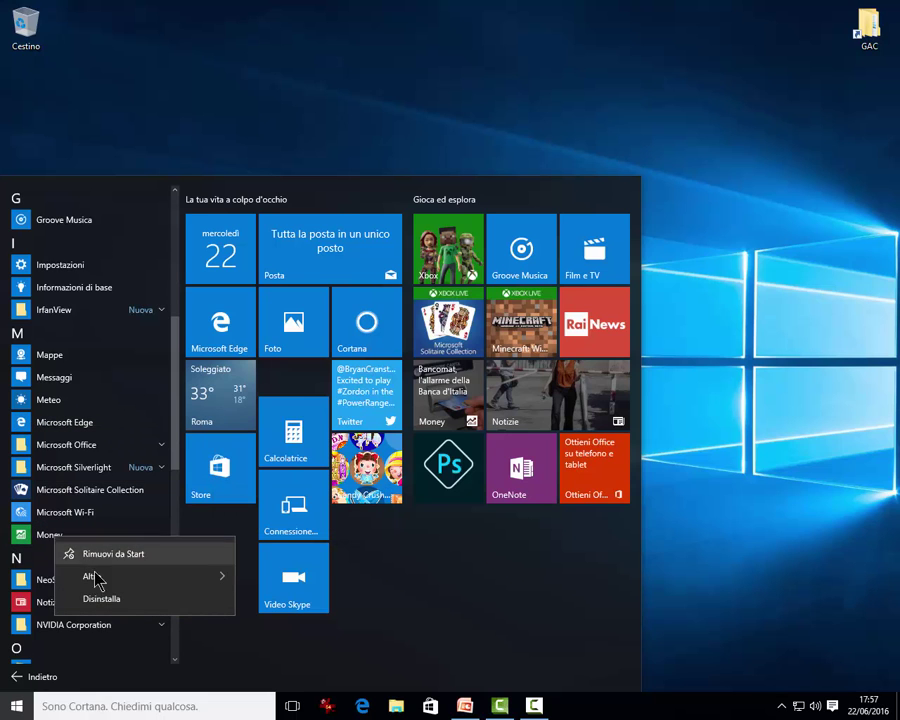
mouse_move(117, 589)
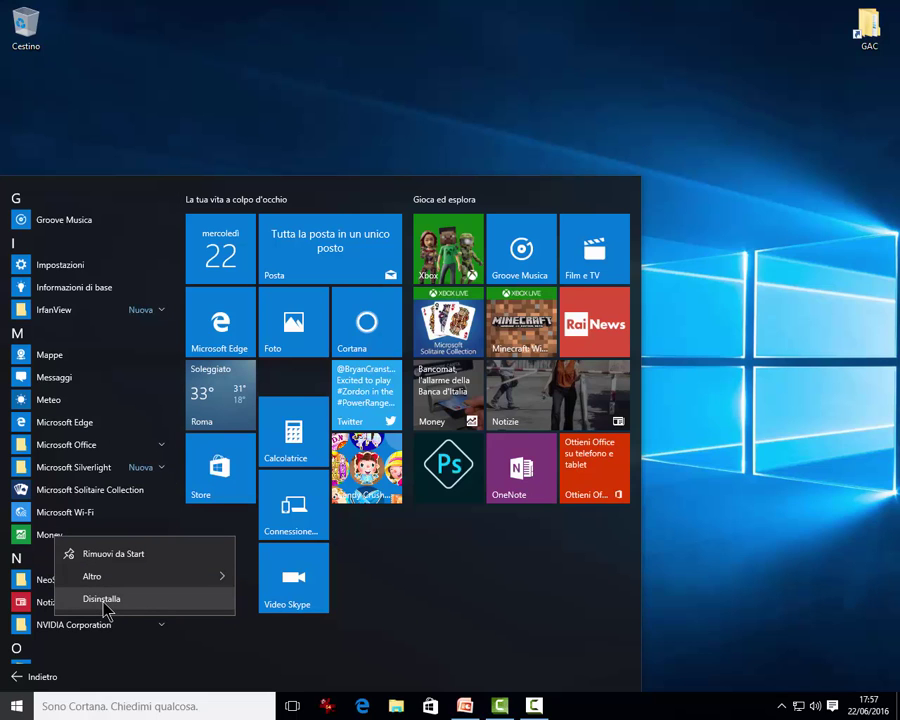
left_click(104, 602)
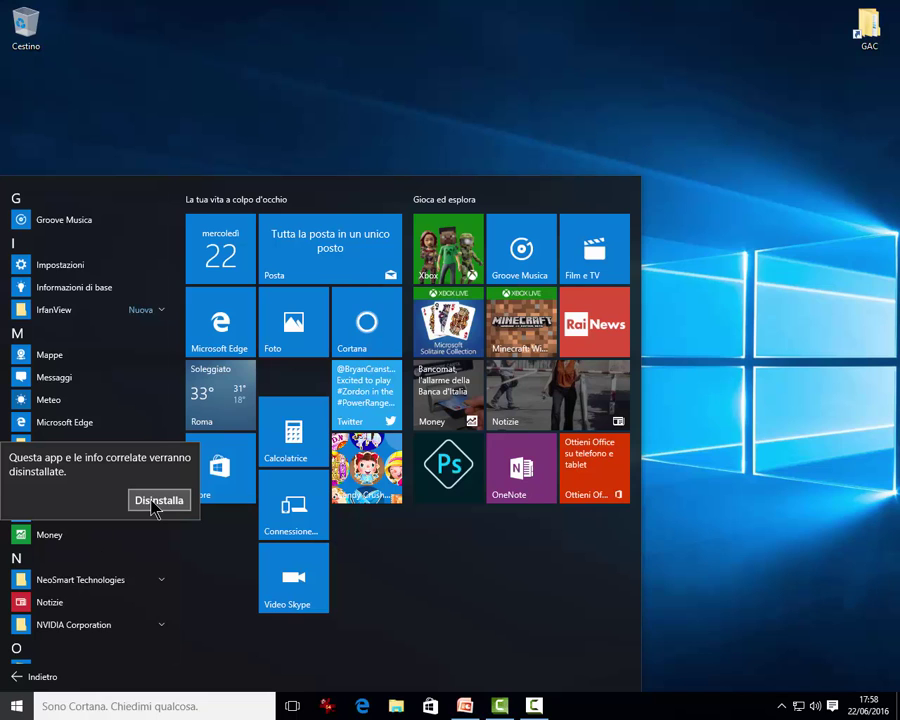
left_click(141, 431)
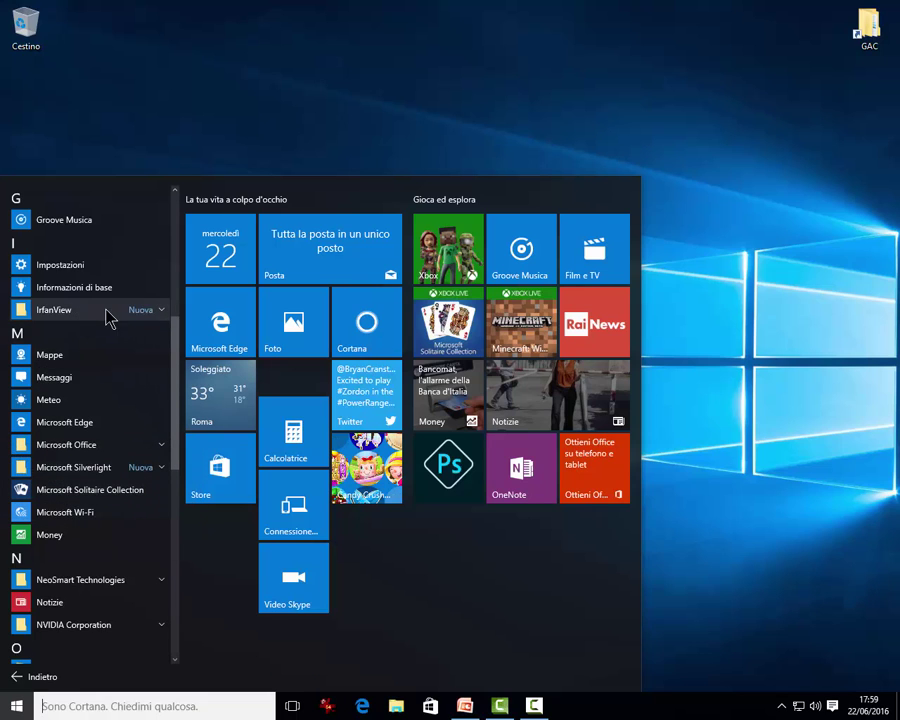
- Expand the IrfanView folder in the app list, open the file location of IrfanView 64 4.42, and close that window
left_click(162, 313)
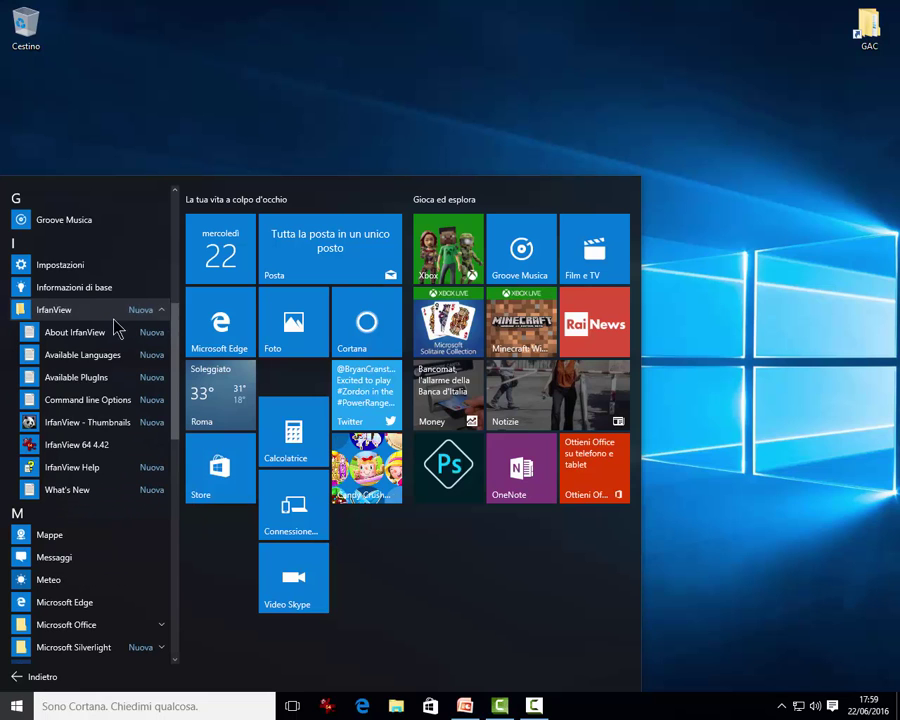
right_click(68, 452)
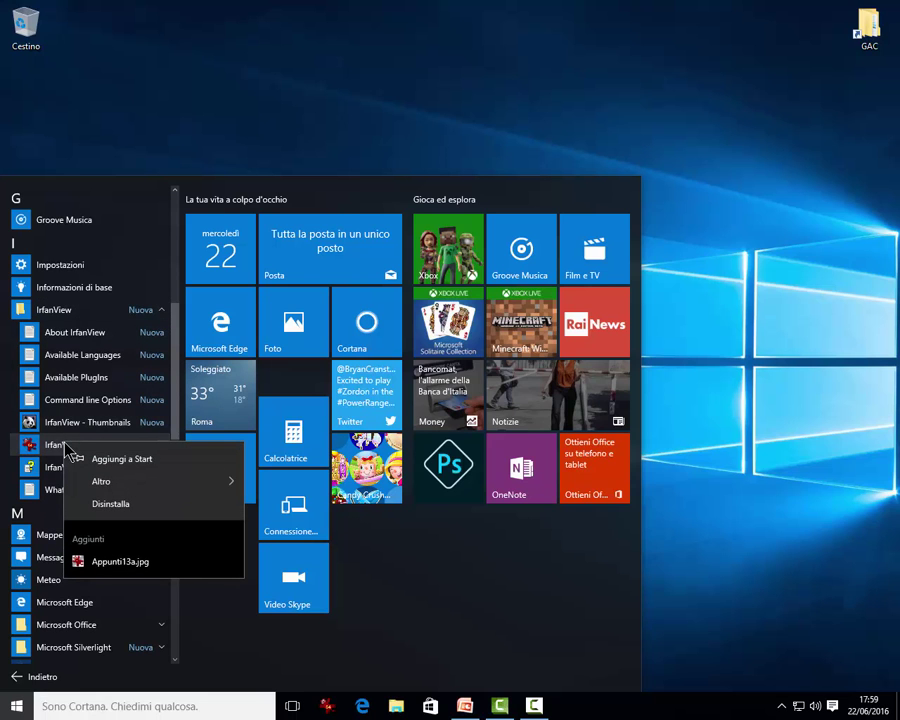
mouse_move(122, 488)
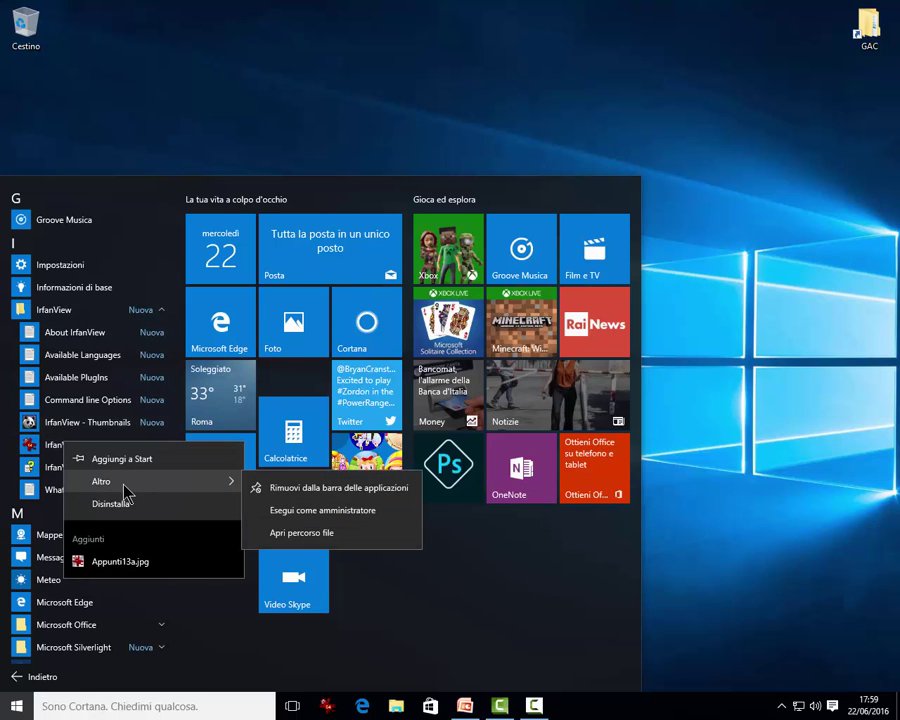
left_click(287, 537)
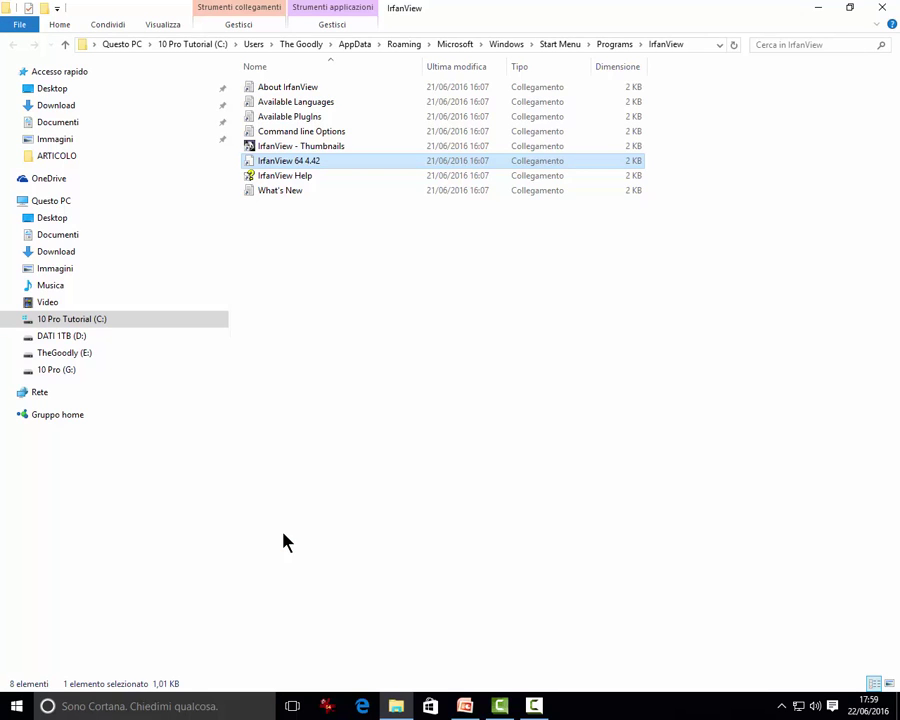
left_click(883, 8)
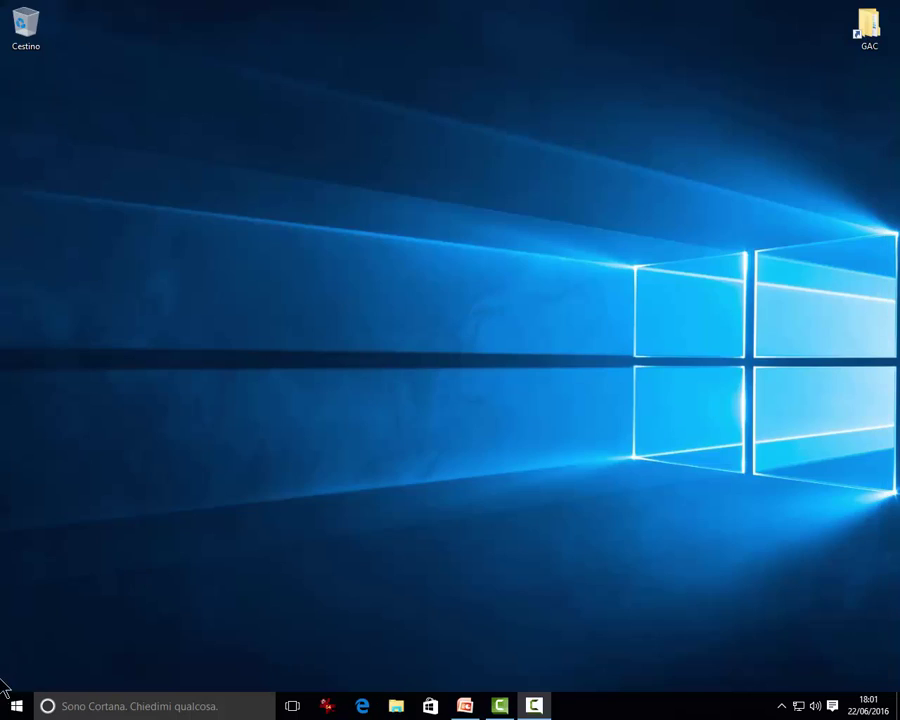
- Run IrfanView 64 4.42 as administrator from the IrfanView folder in the full app list
left_click(15, 706)
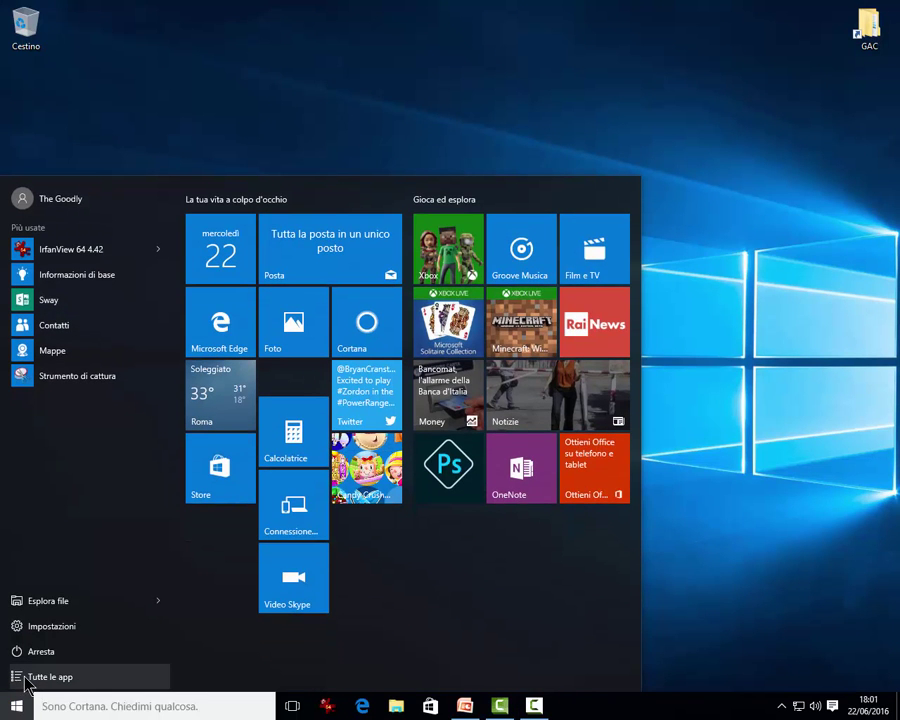
left_click(30, 676)
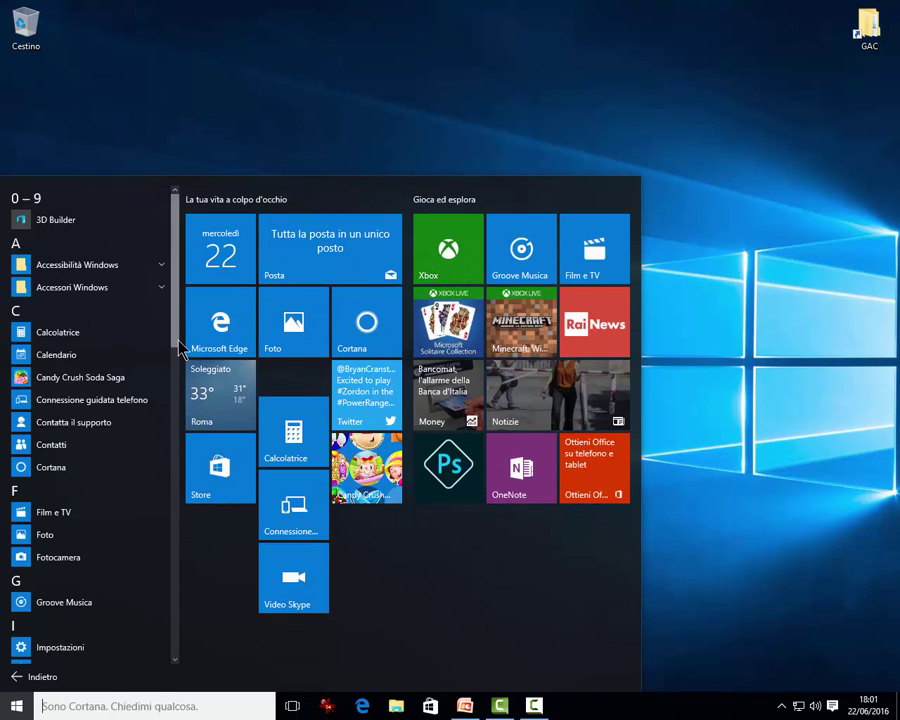
scroll(177, 345, "down", 5)
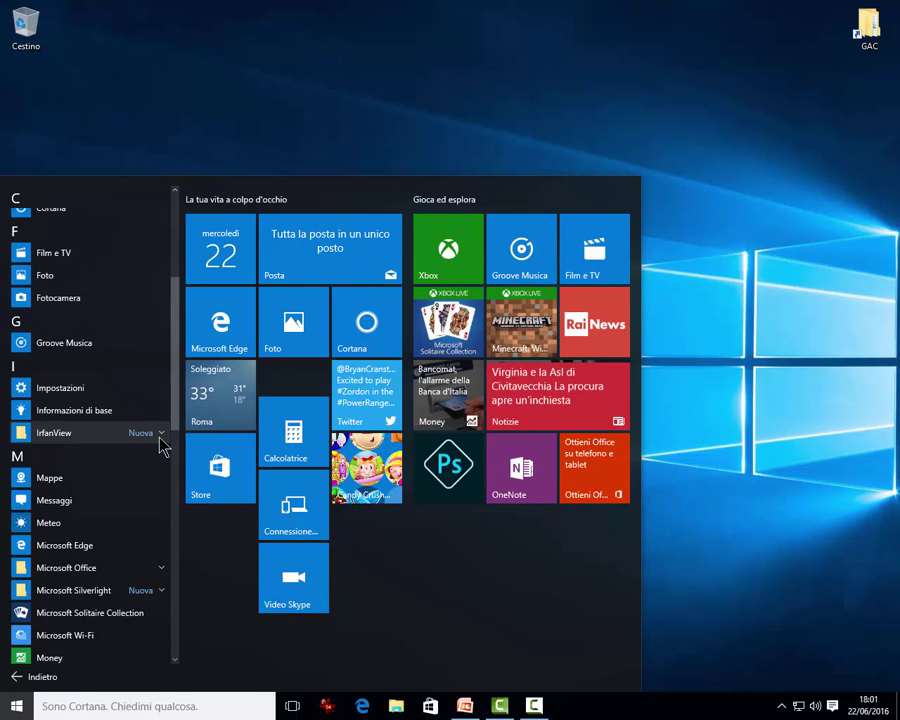
left_click(160, 436)
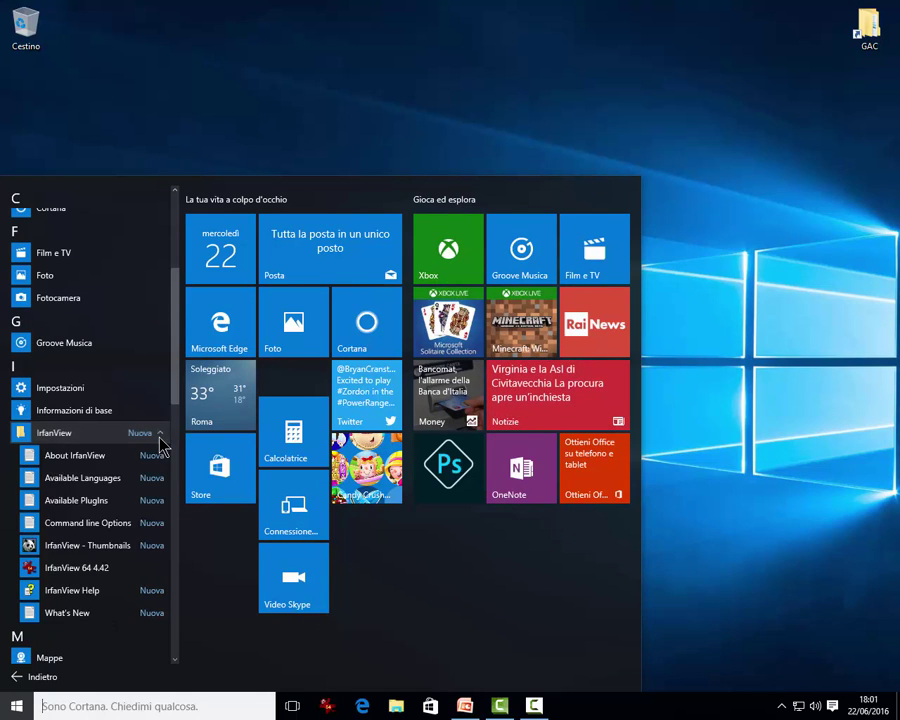
right_click(84, 570)
mouse_move(156, 476)
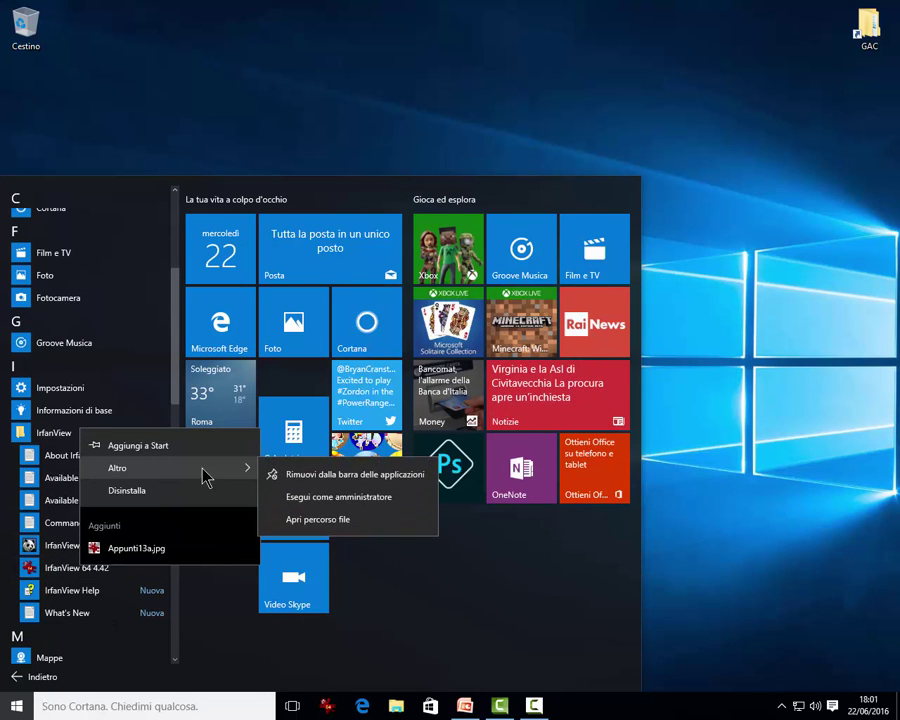
left_click(338, 497)
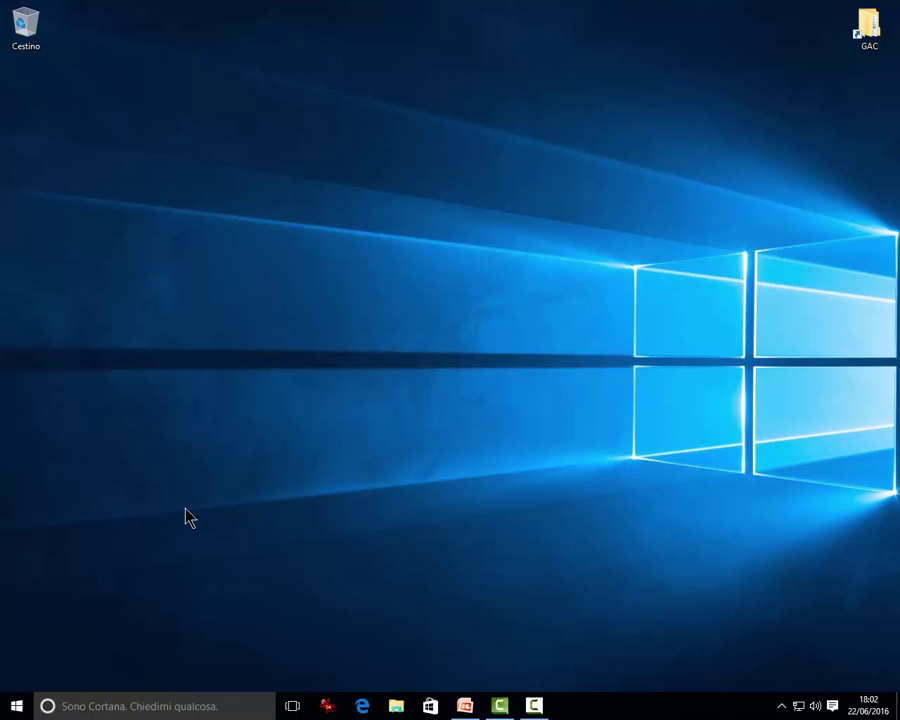
- Open Impostazioni and show the Start page of the Personalizzazione settings
left_click(6, 707)
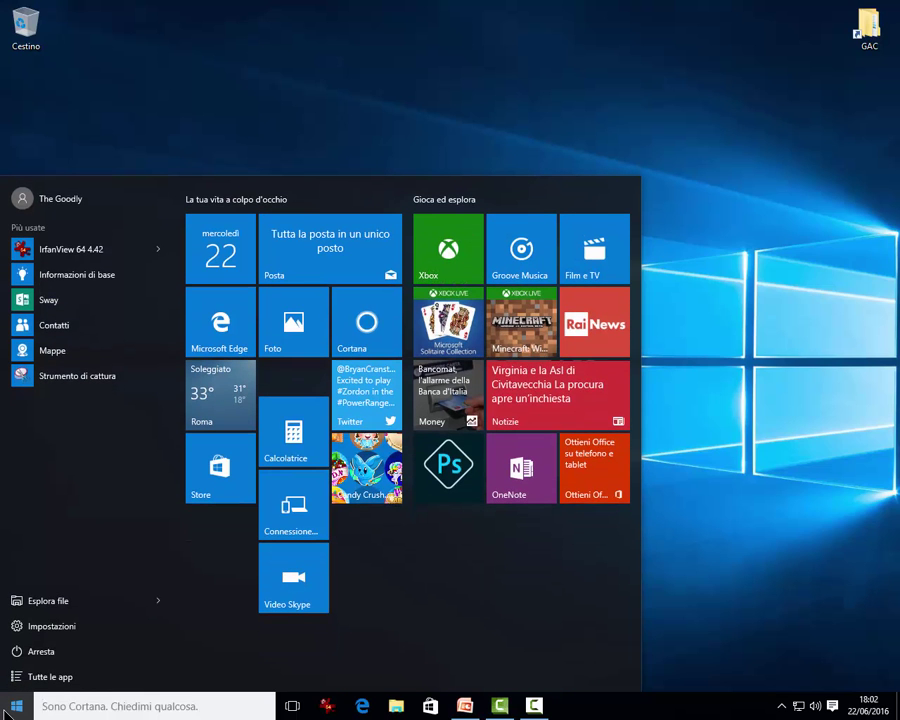
left_click(37, 630)
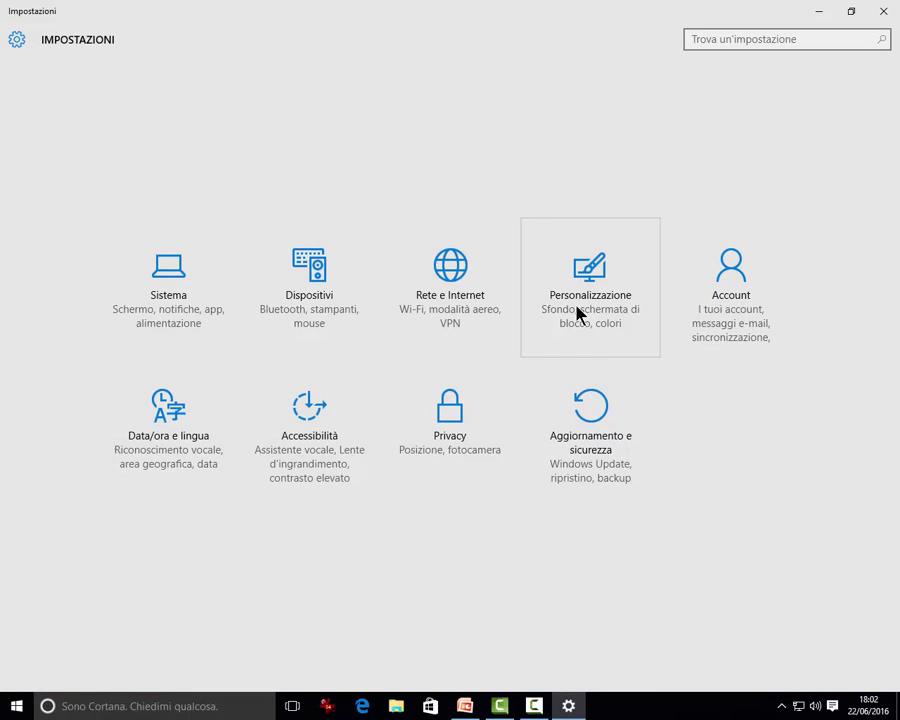
left_click(578, 316)
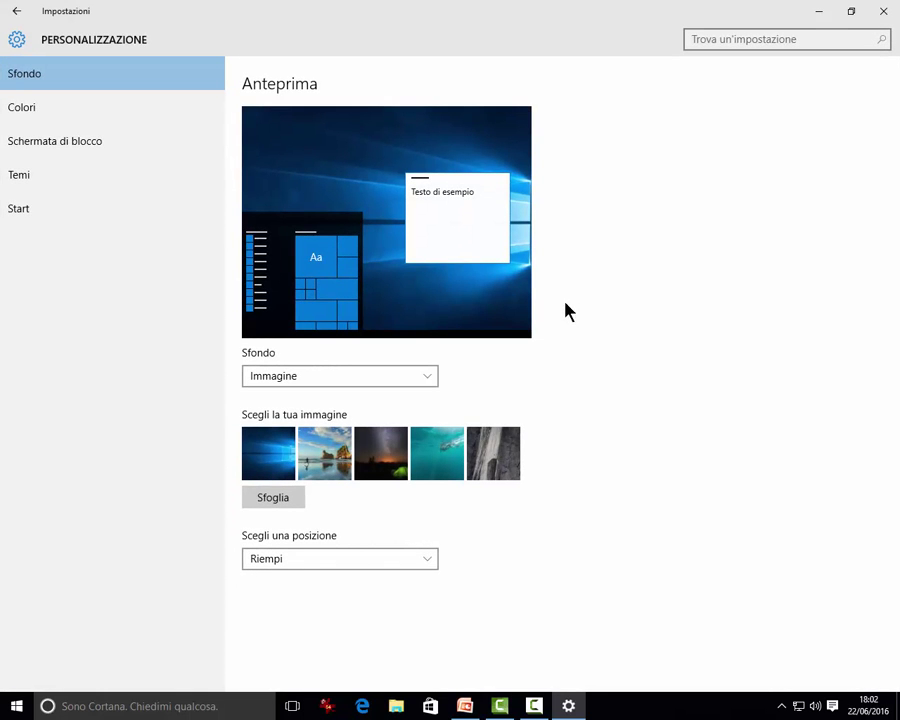
left_click(33, 216)
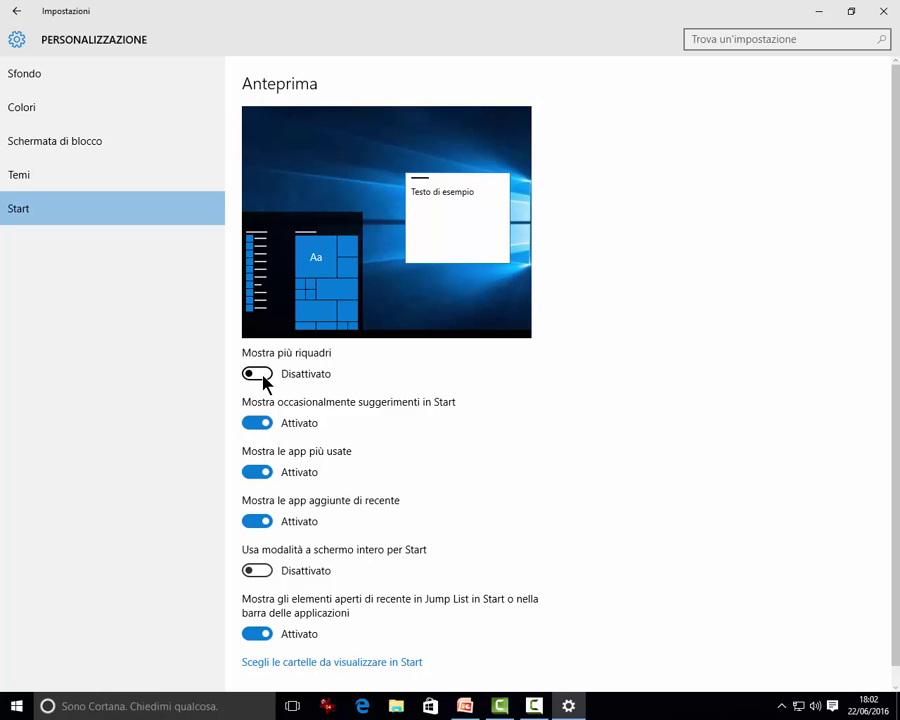
- Switch Mostra più riquadri on and off twice to compare the tile columns in the preview, leaving it off
left_click(259, 376)
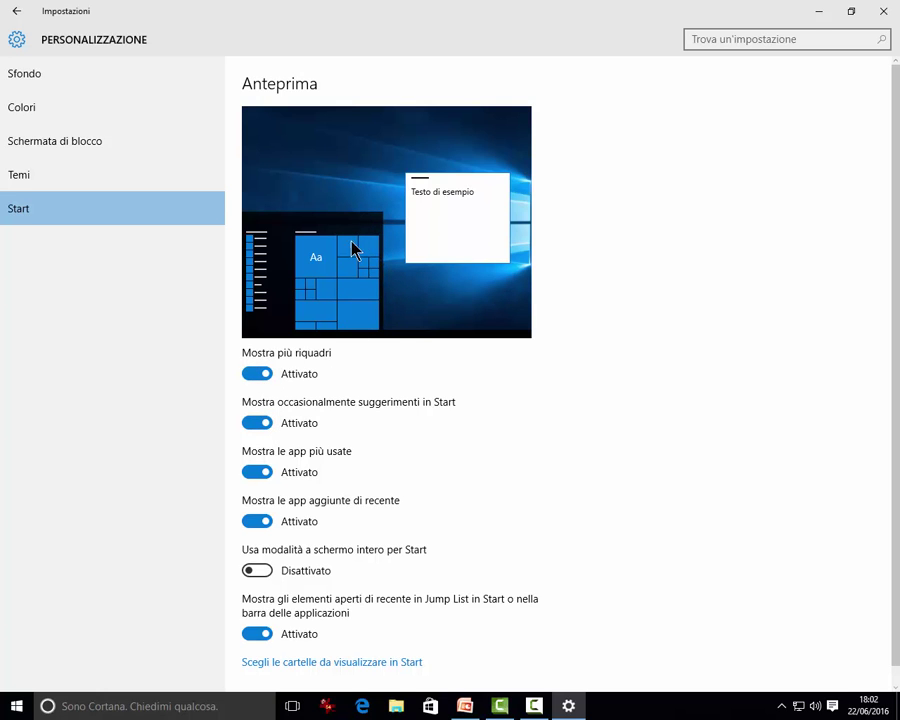
left_click(262, 376)
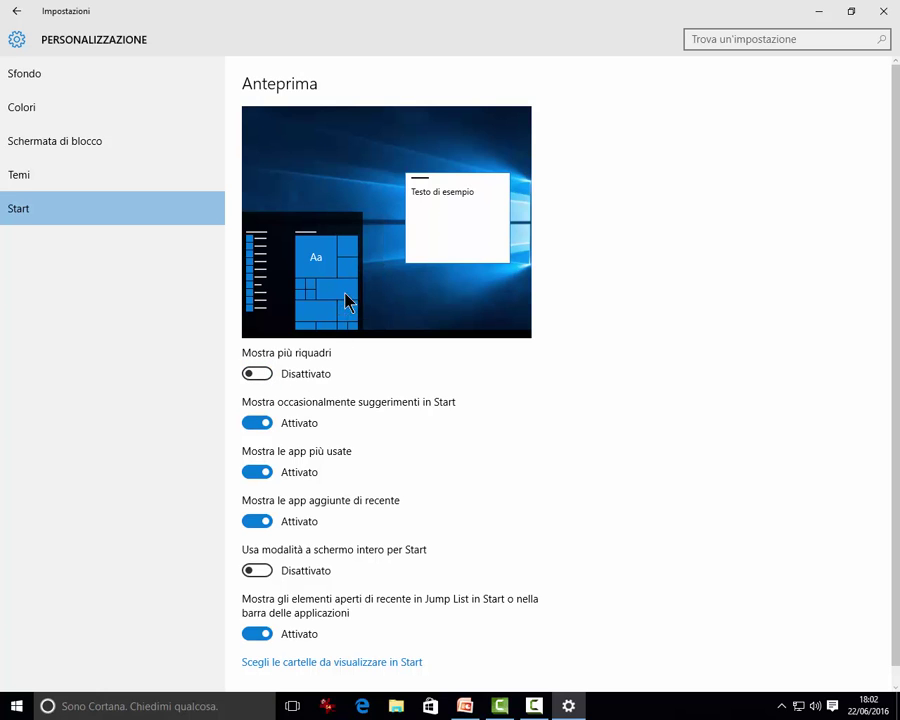
left_click(262, 375)
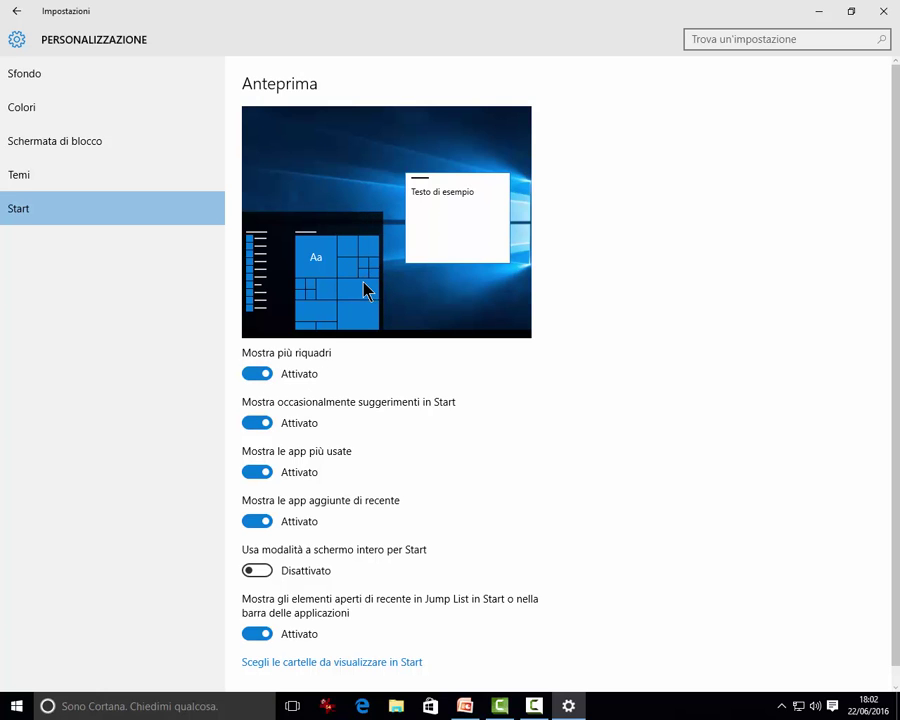
left_click(256, 372)
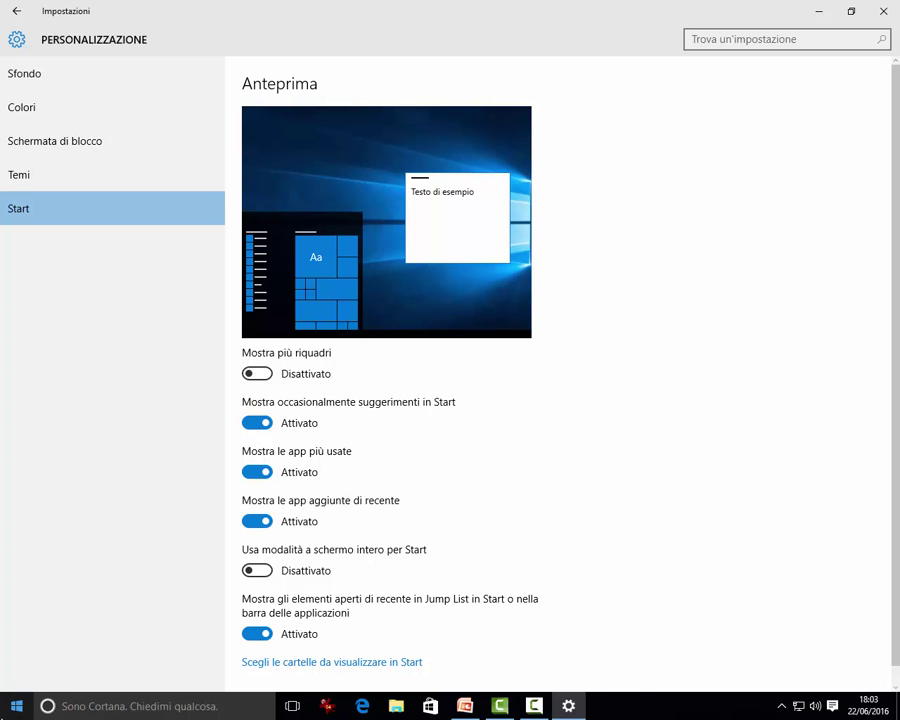
- Examine the Più usate app list in the Start menu and return to the Start settings
left_click(16, 705)
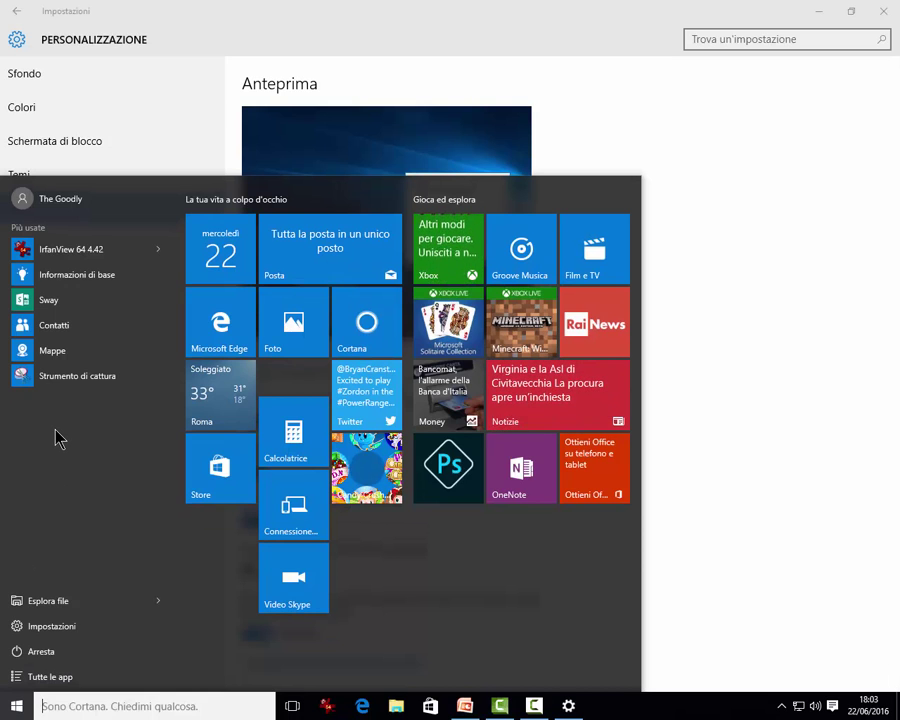
left_click(699, 468)
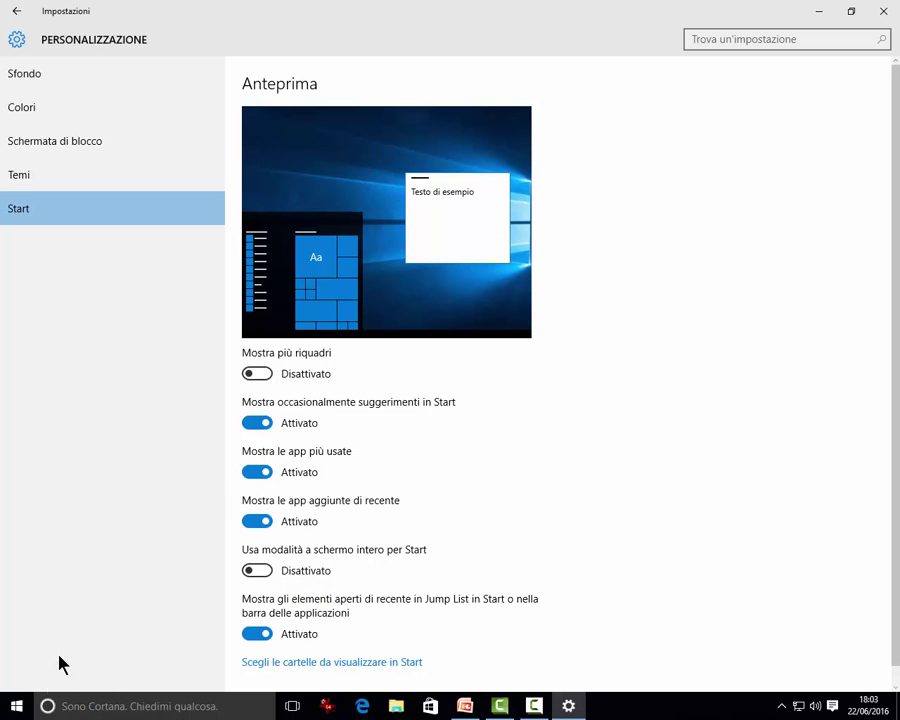
left_click(16, 706)
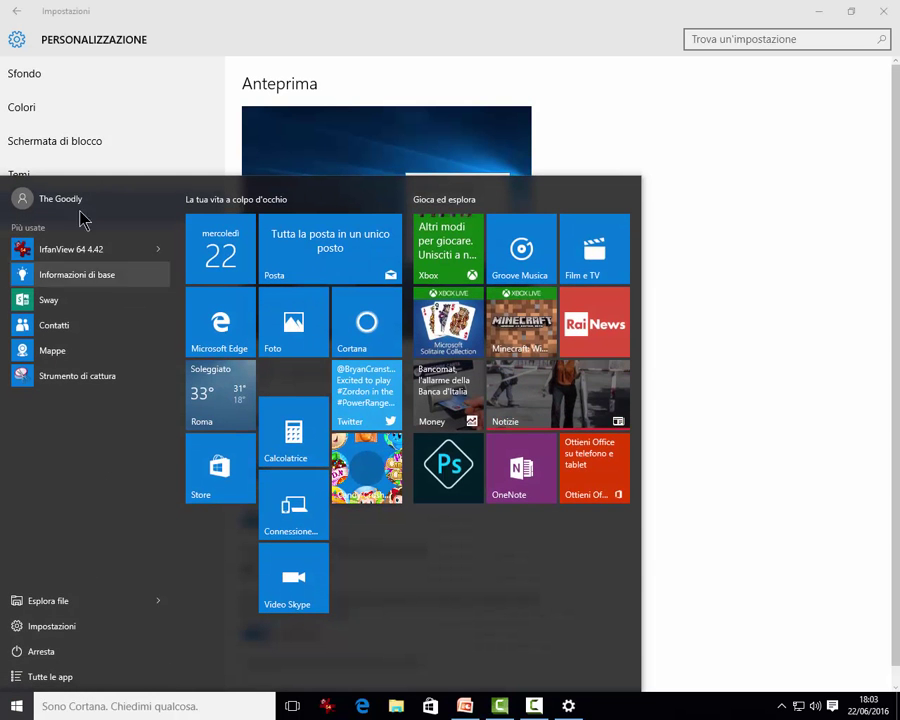
left_click(712, 410)
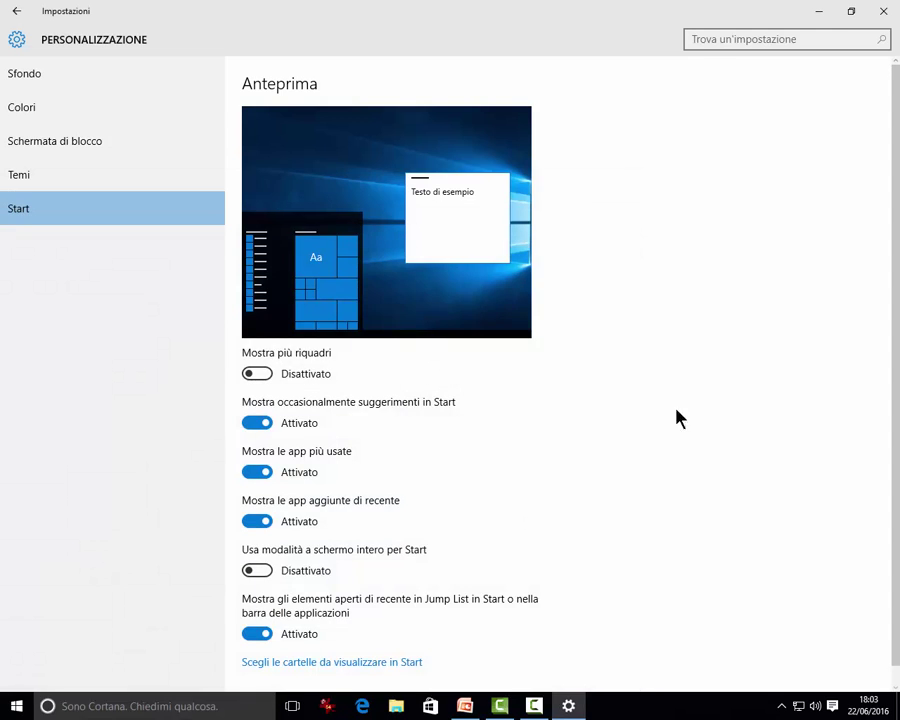
- Turn off Mostra le app più usate and check the app area of the Start menu
left_click(249, 473)
left_click(16, 706)
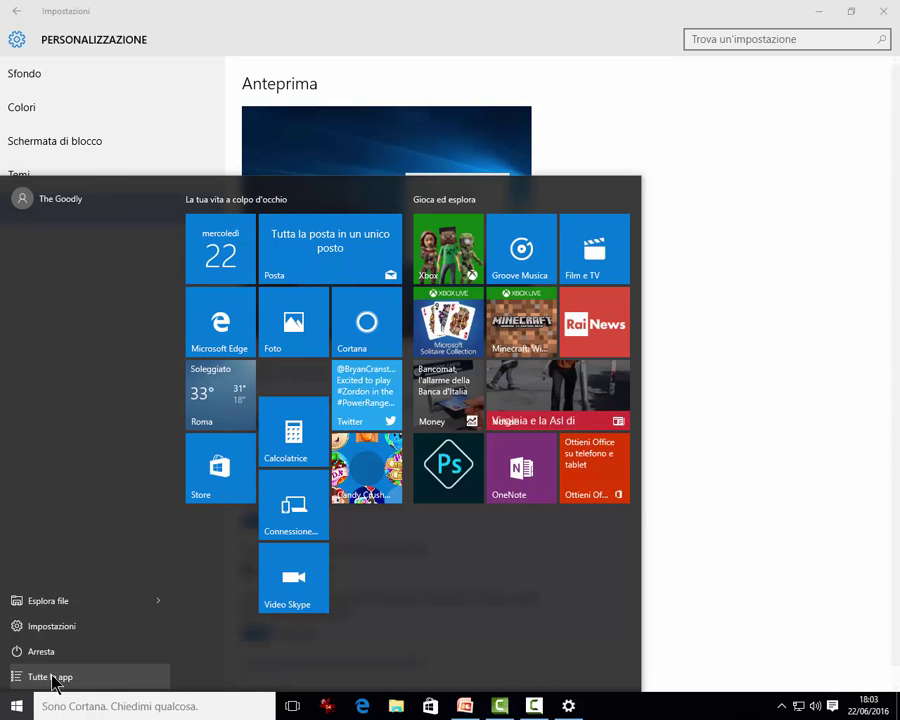
left_click(785, 436)
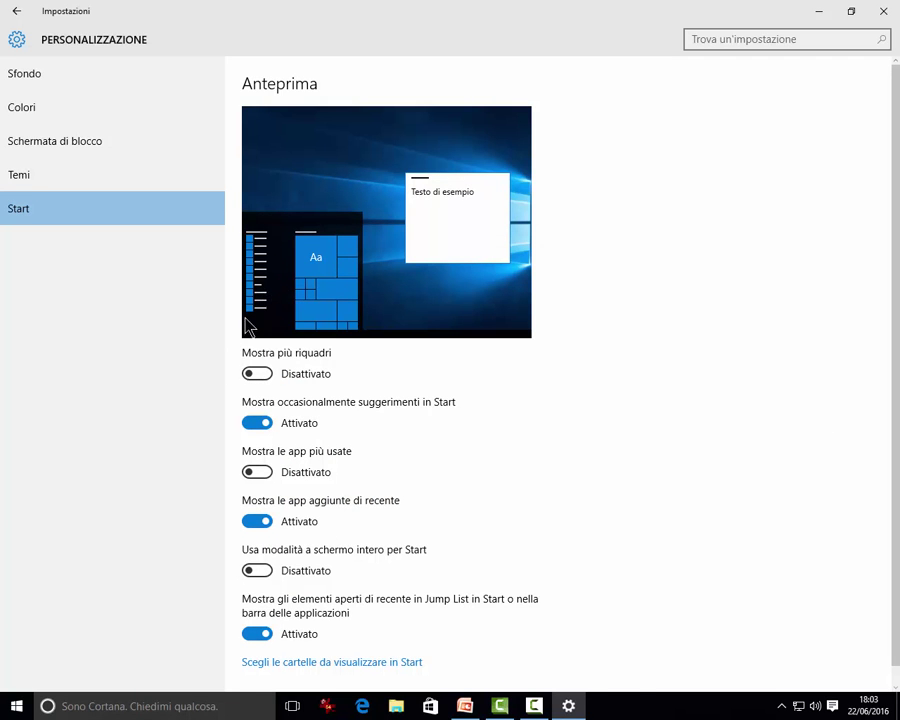
left_click(15, 706)
- Turn on Usa modalità a schermo intero per Start, view the full-screen Start, and turn the option off again
left_click(264, 573)
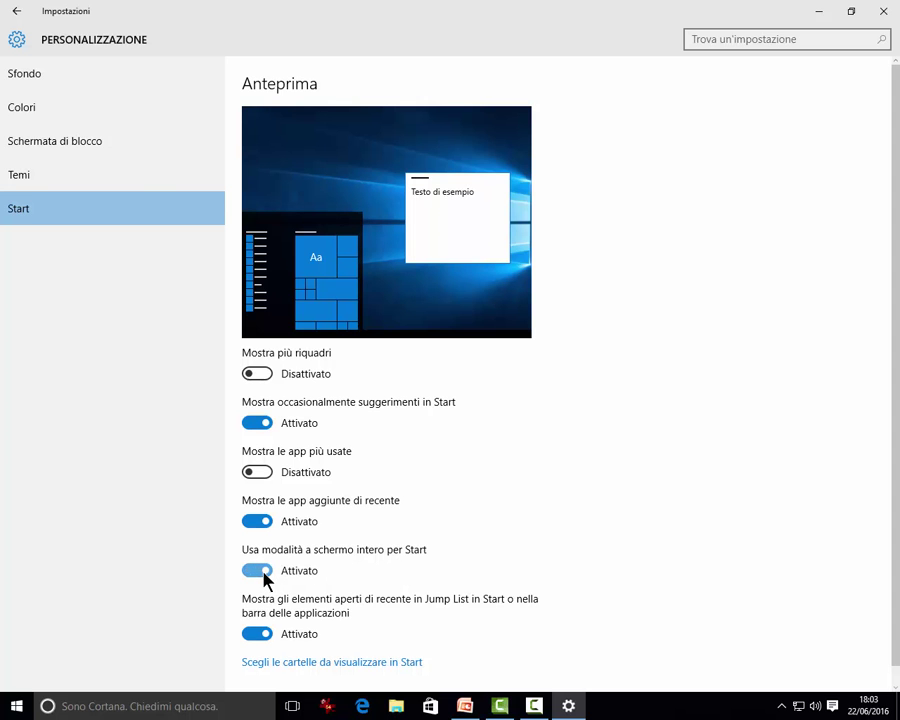
left_click(17, 707)
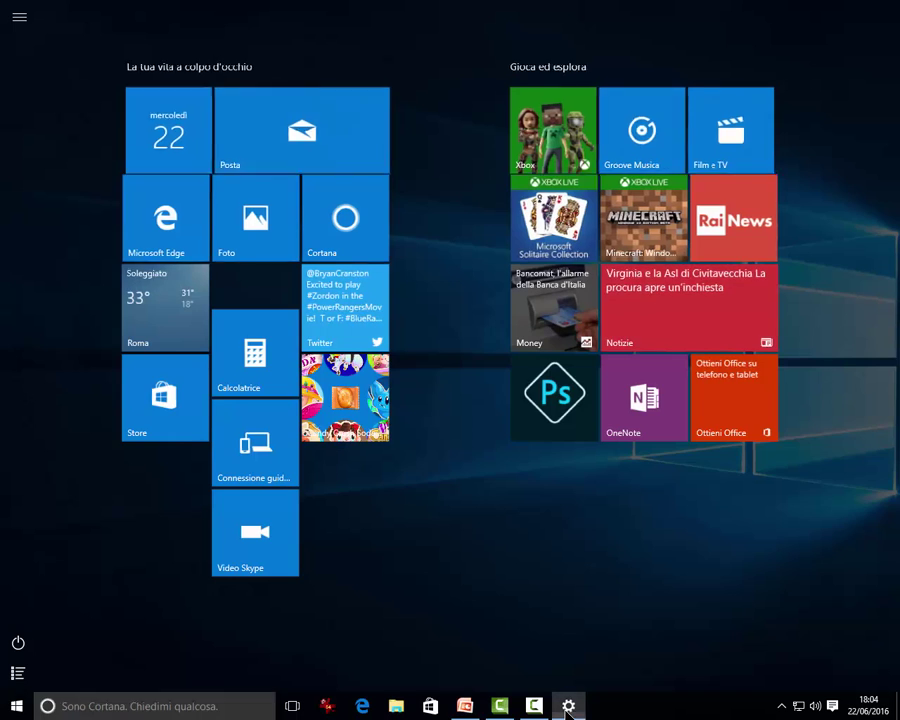
left_click(8, 708)
left_click(259, 571)
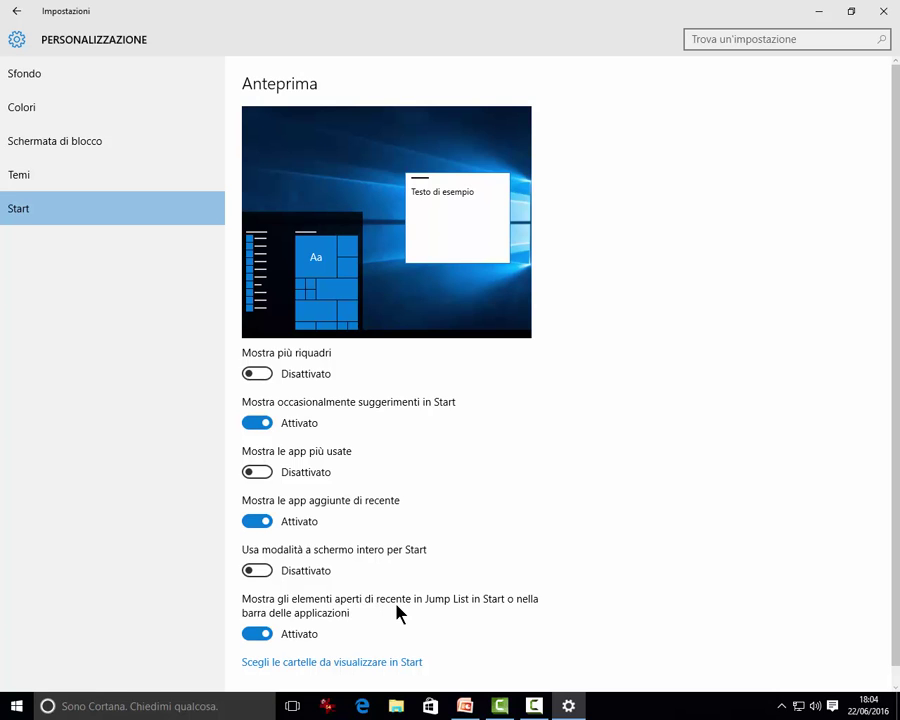
- Toggle recently opened Jump List items off and on, and view the options for Appunti13a.jpg in IrfanView's taskbar Jump List
left_click(262, 641)
left_click(270, 638)
right_click(326, 706)
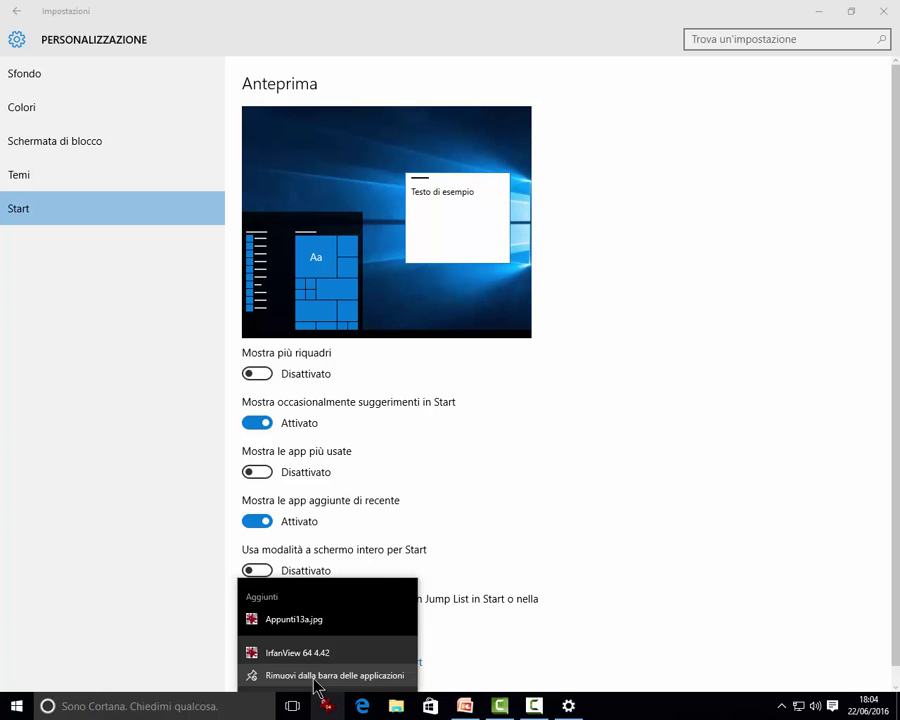
right_click(300, 627)
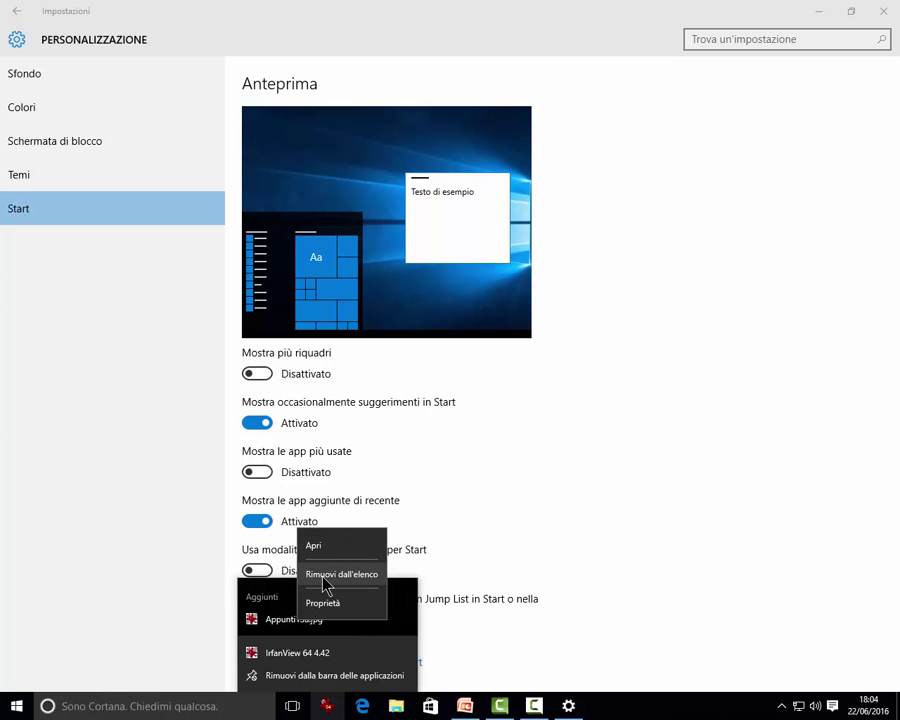
left_click(14, 712)
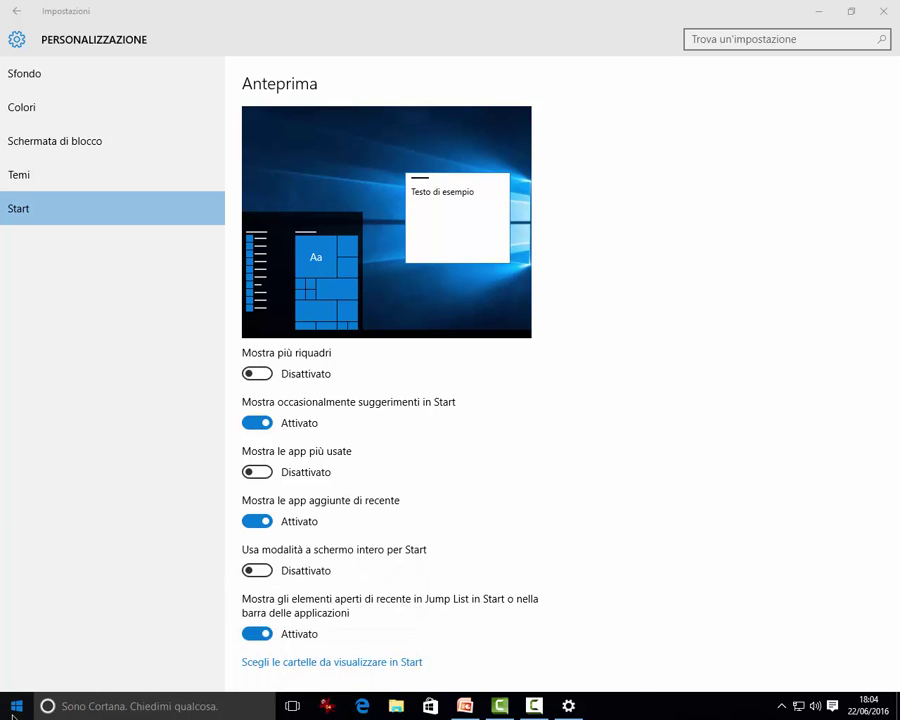
- Expand the IrfanView folder in the full app list, view the Jump List of IrfanView 64 4.42, and close the Start menu
left_click(15, 706)
left_click(16, 676)
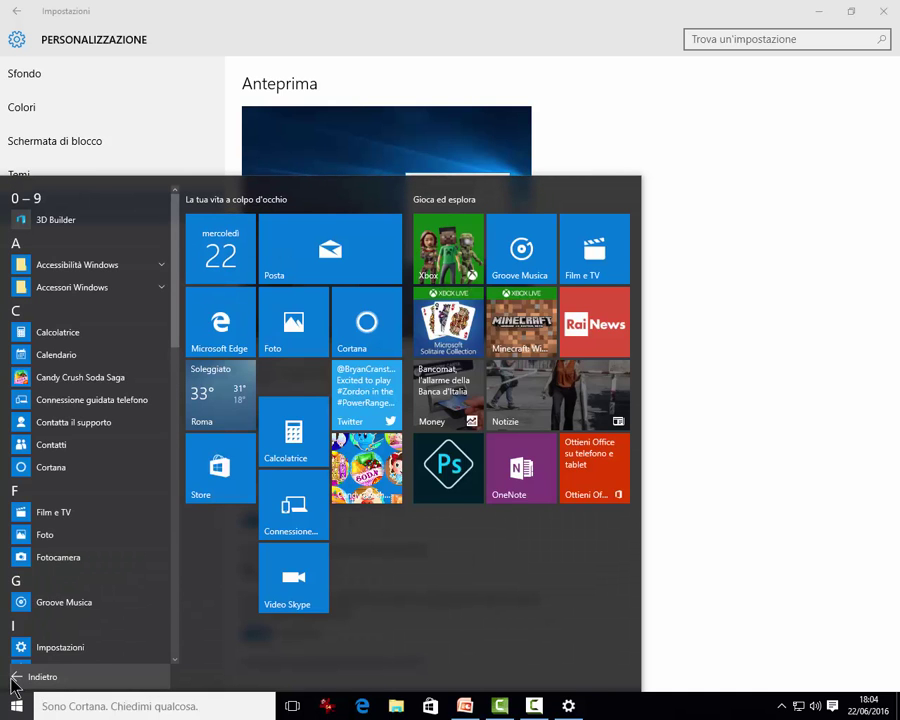
scroll(18, 645, "down", 3)
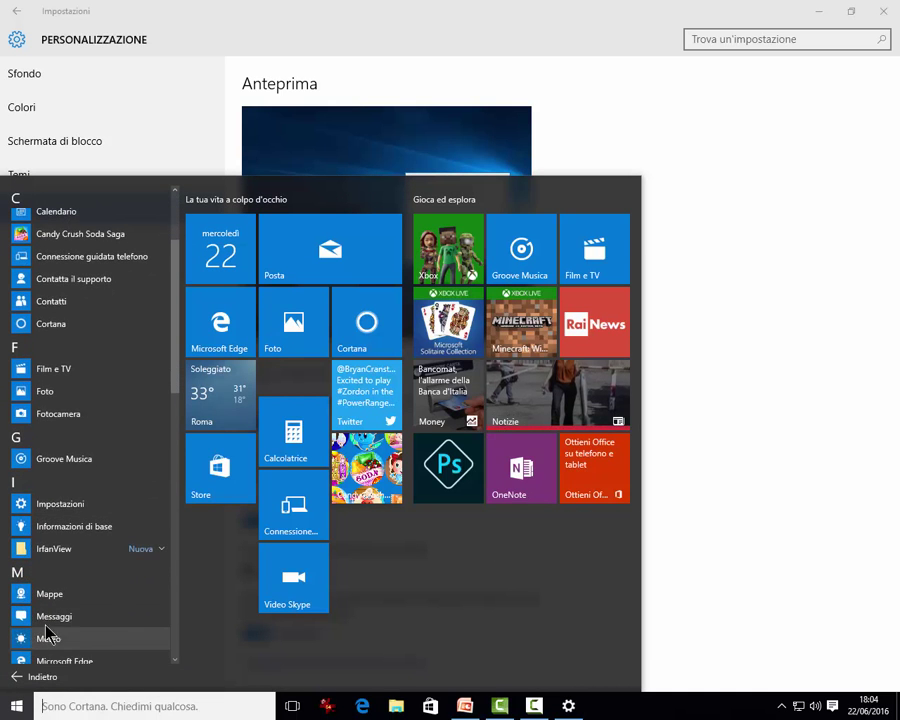
left_click(161, 552)
scroll(72, 544, "down", 3)
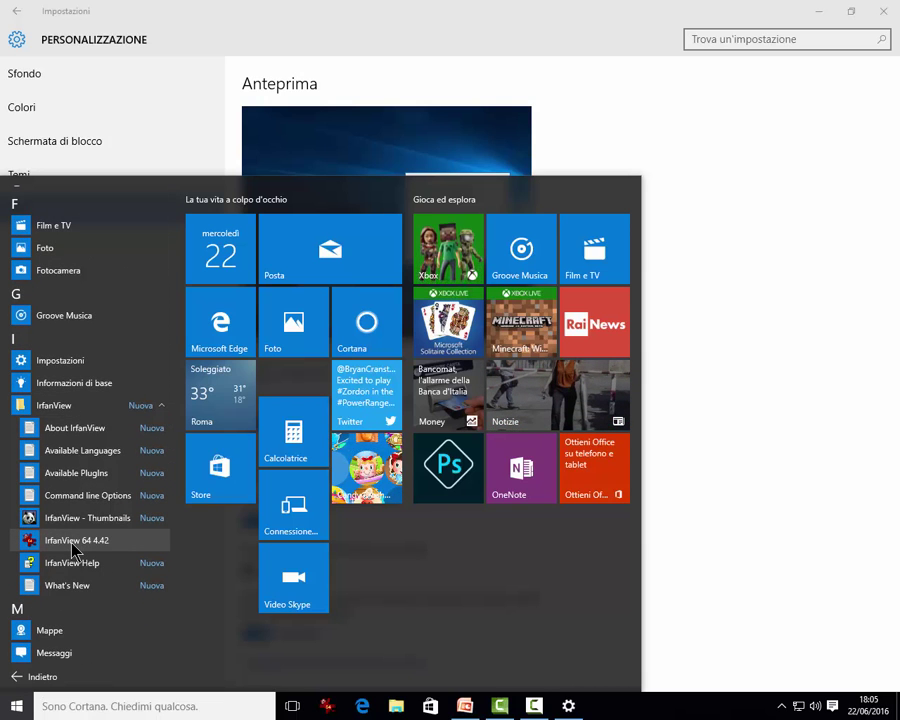
right_click(73, 548)
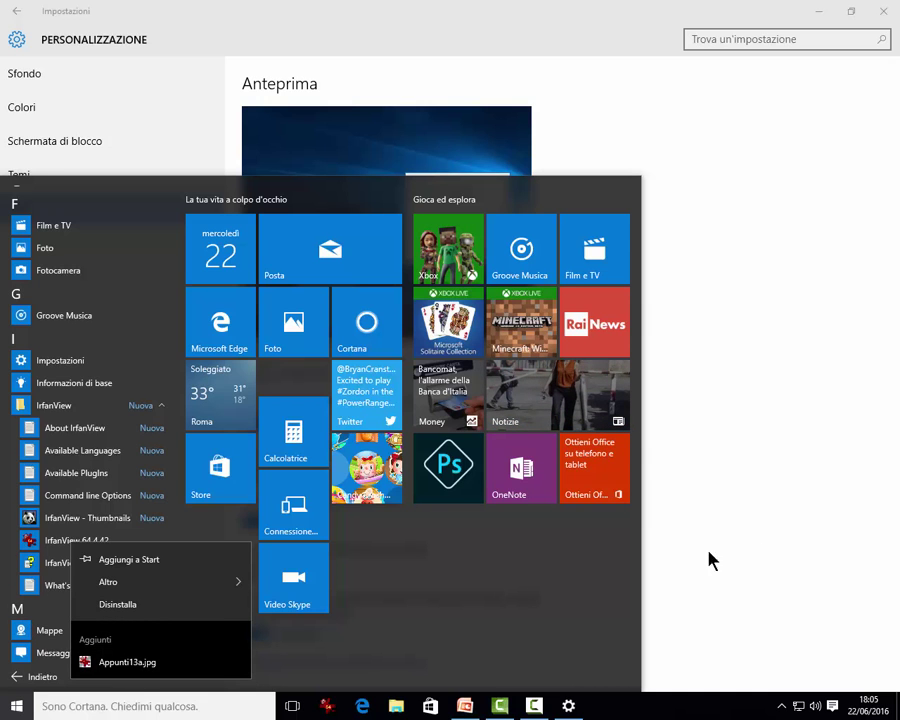
left_click(745, 557)
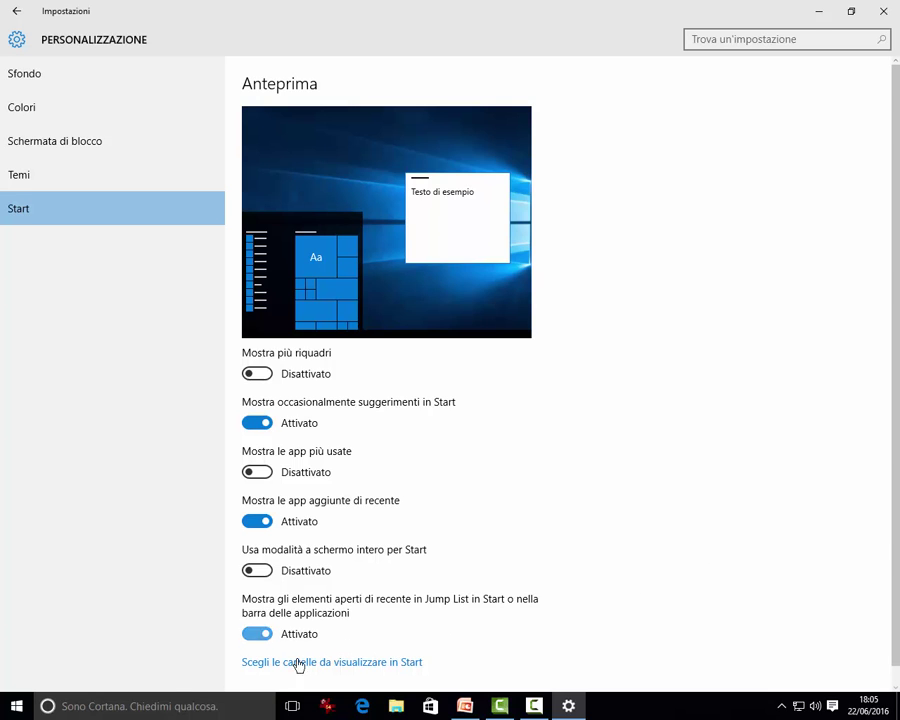
- Enable Documenti, Download, Musica, Immagini, Video, Gruppo Home, Rete and Cartella personale as Start folders, and check them in the Start menu
left_click(256, 667)
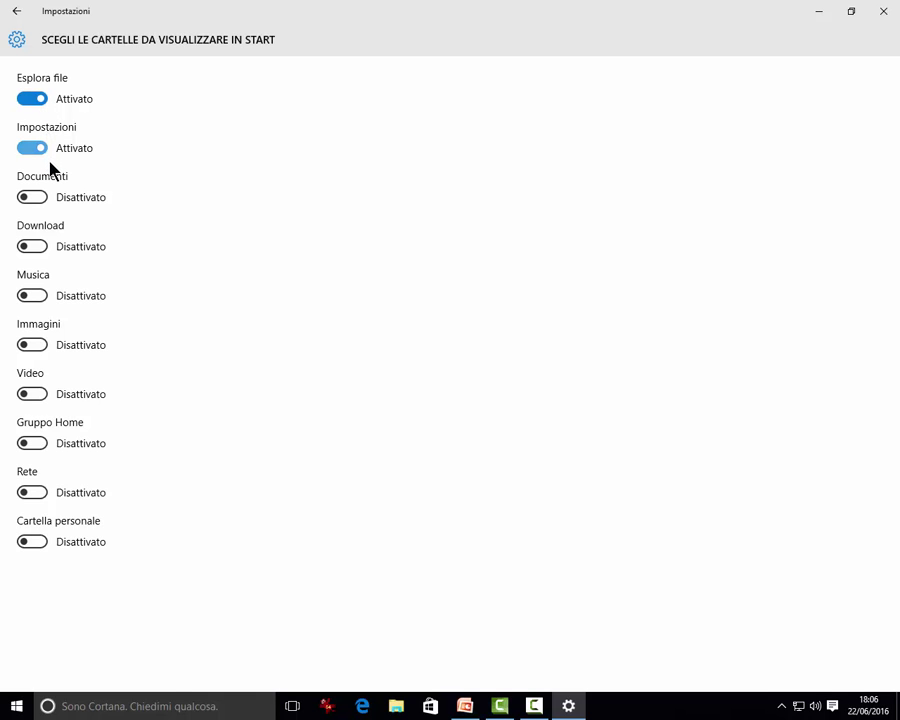
left_click(38, 197)
left_click(40, 247)
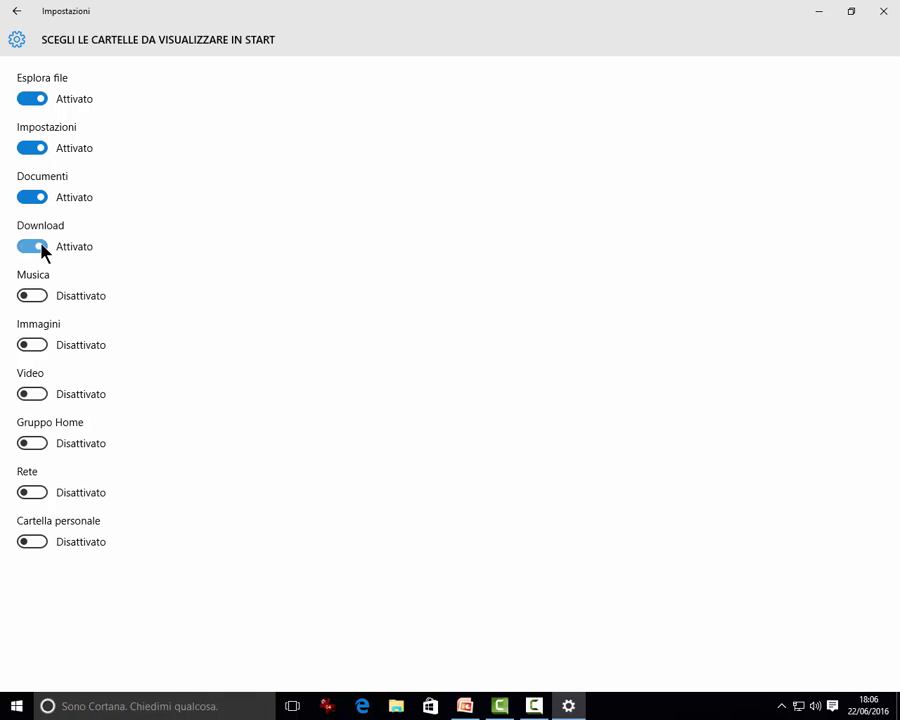
left_click(38, 297)
left_click(36, 346)
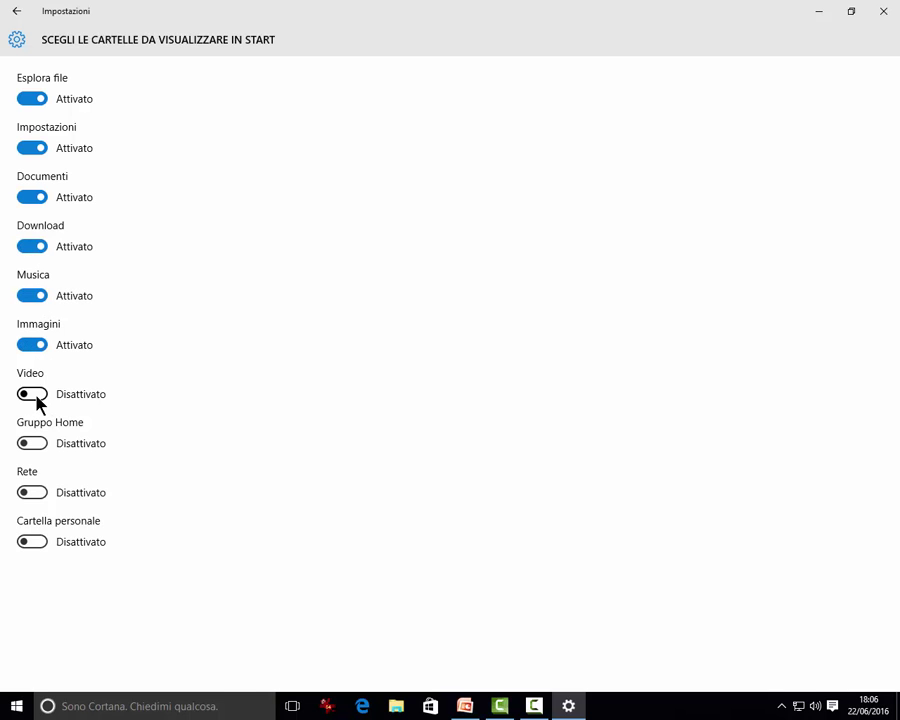
left_click(36, 398)
left_click(34, 445)
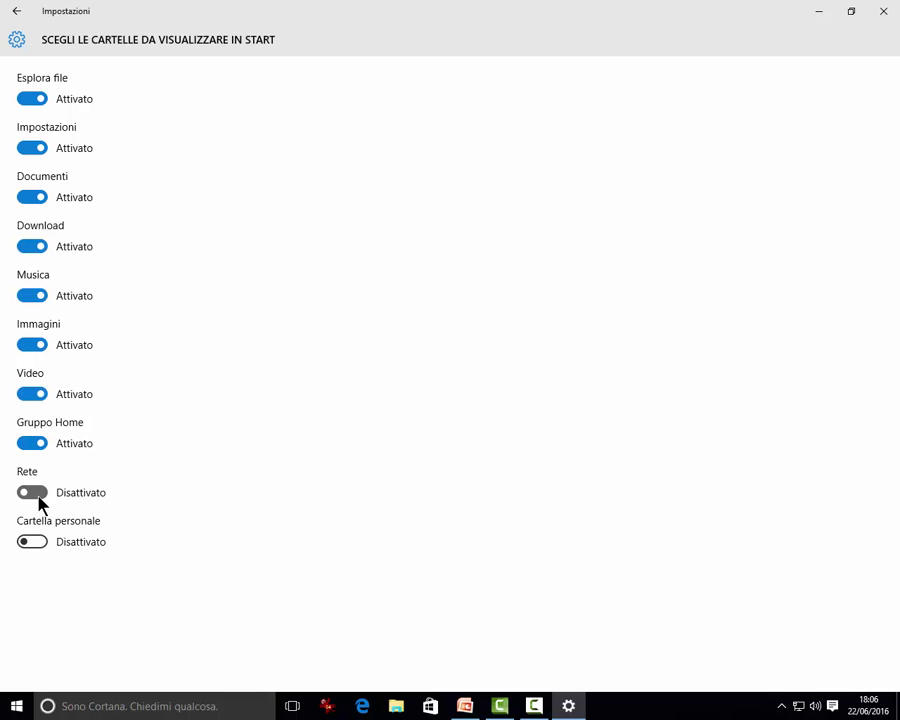
left_click(36, 494)
left_click(37, 544)
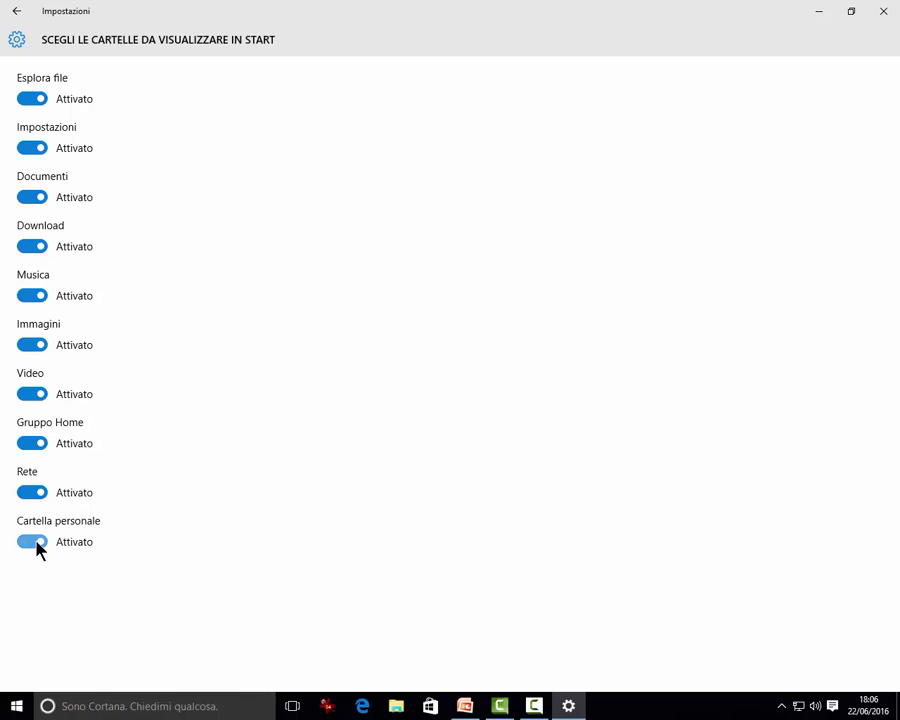
left_click(16, 706)
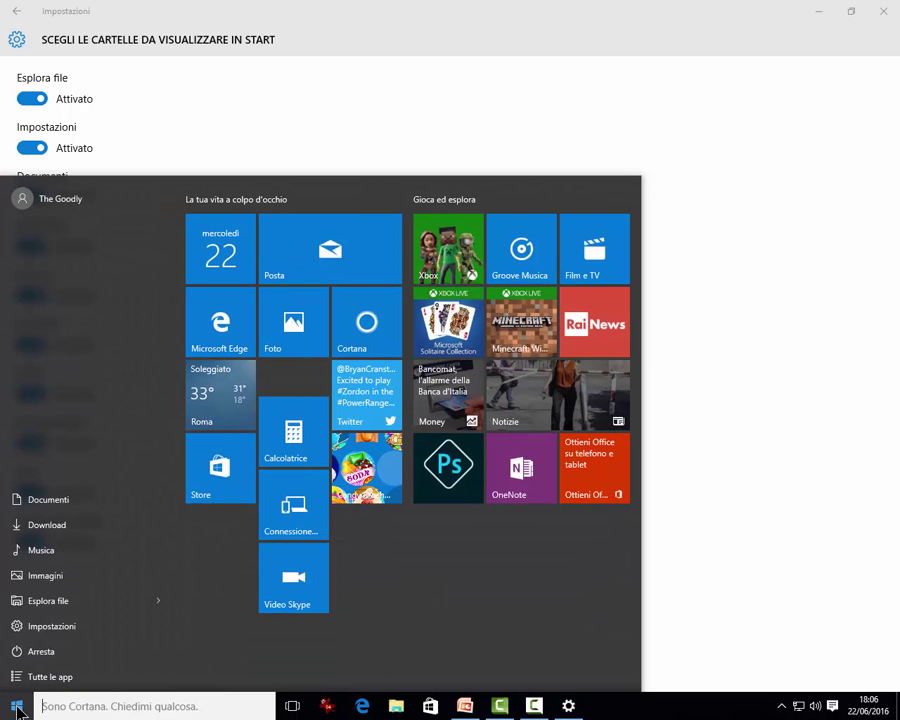